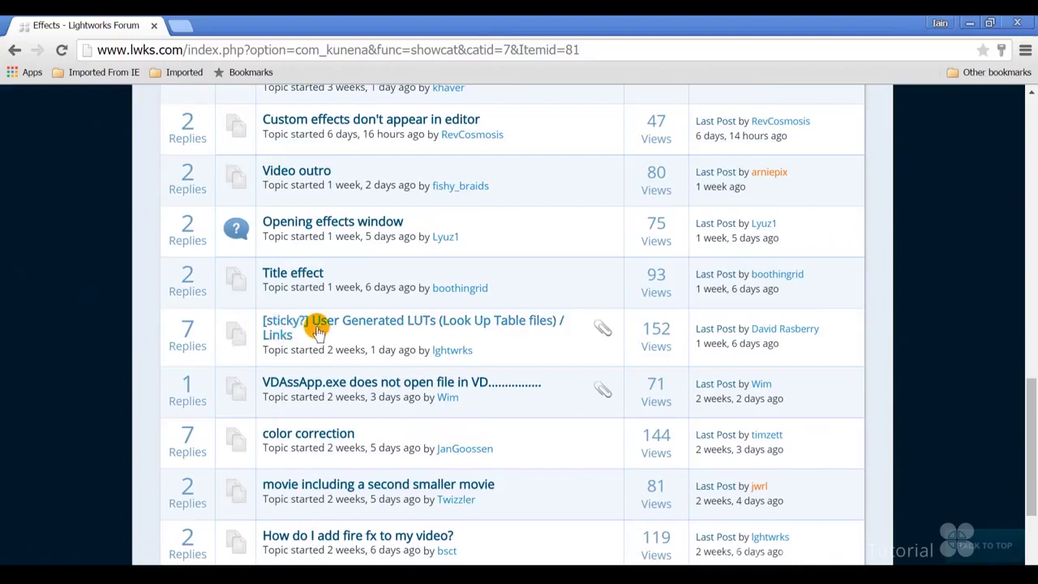
Open the sticky 'User Generated LUTs (Look Up Table files) / Links' topic in the Effects forum
click(323, 330)
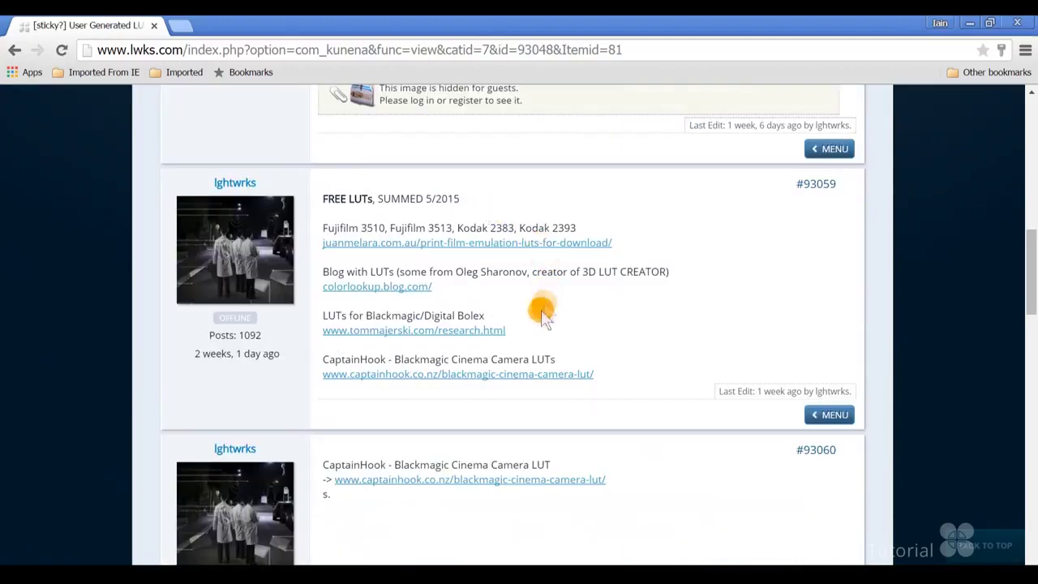
Open the captainhook.co.nz Blackmagic Cinema Camera LUT page and scroll through its before/after examples
click(576, 374)
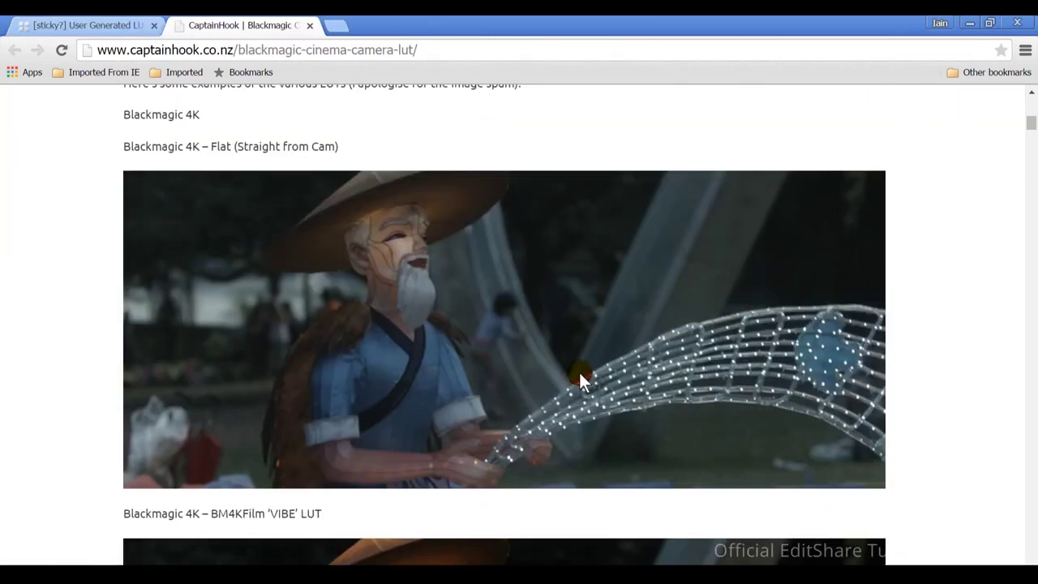
scroll(581, 377, down, 5)
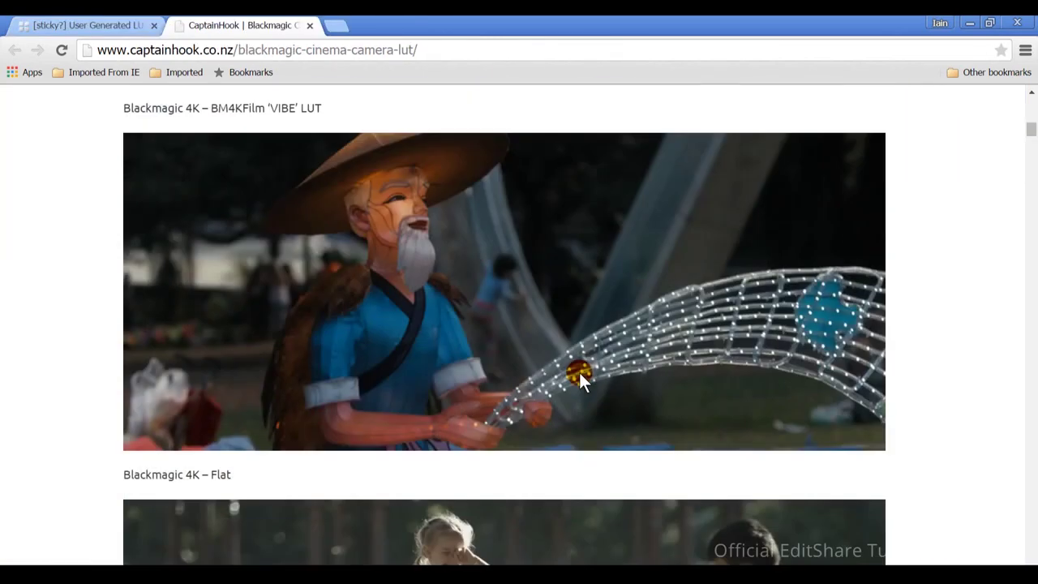
scroll(579, 372, down, 5)
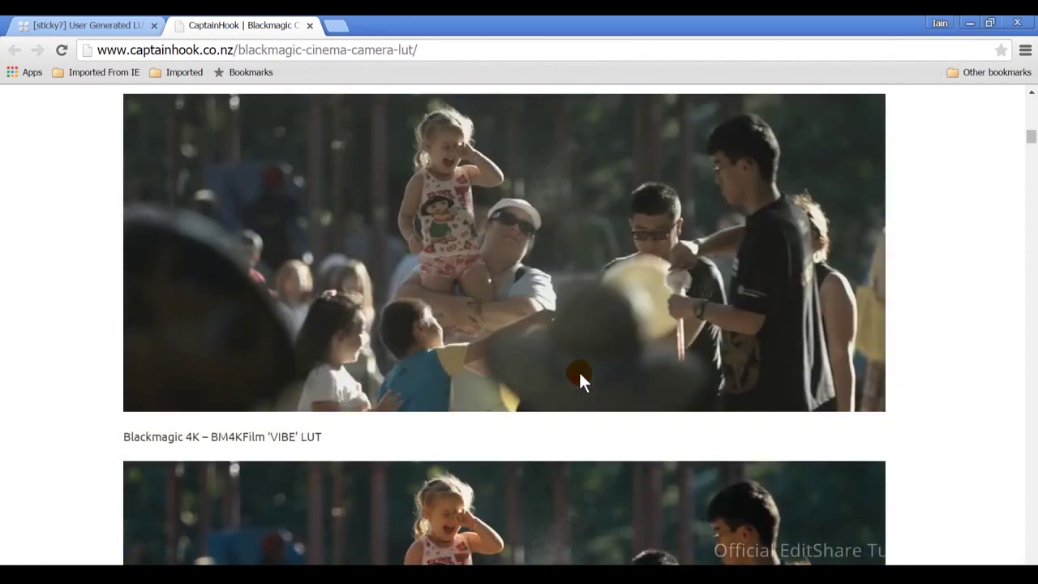
scroll(579, 374, down, 4)
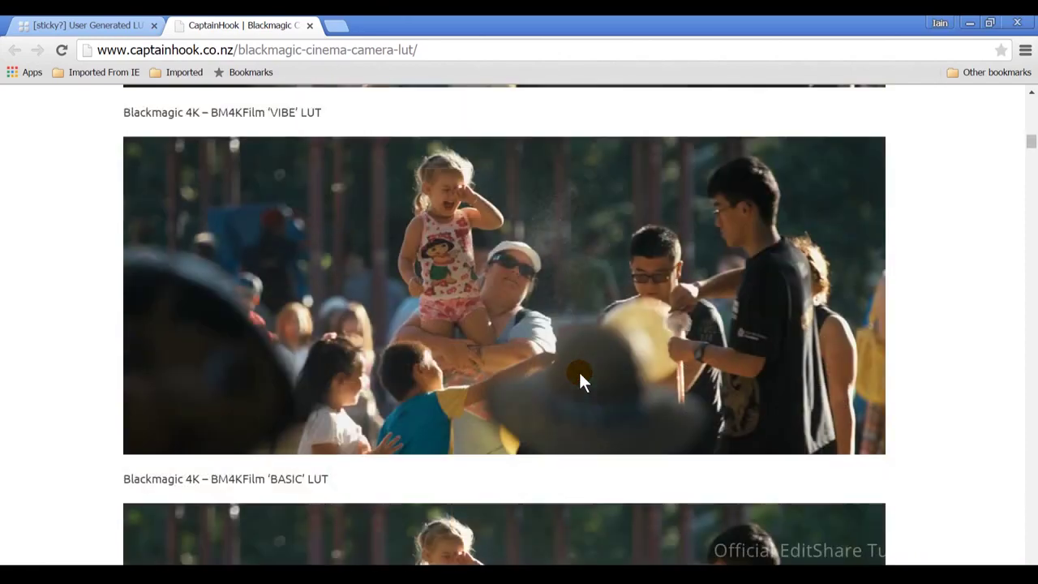
scroll(579, 375, down, 5)
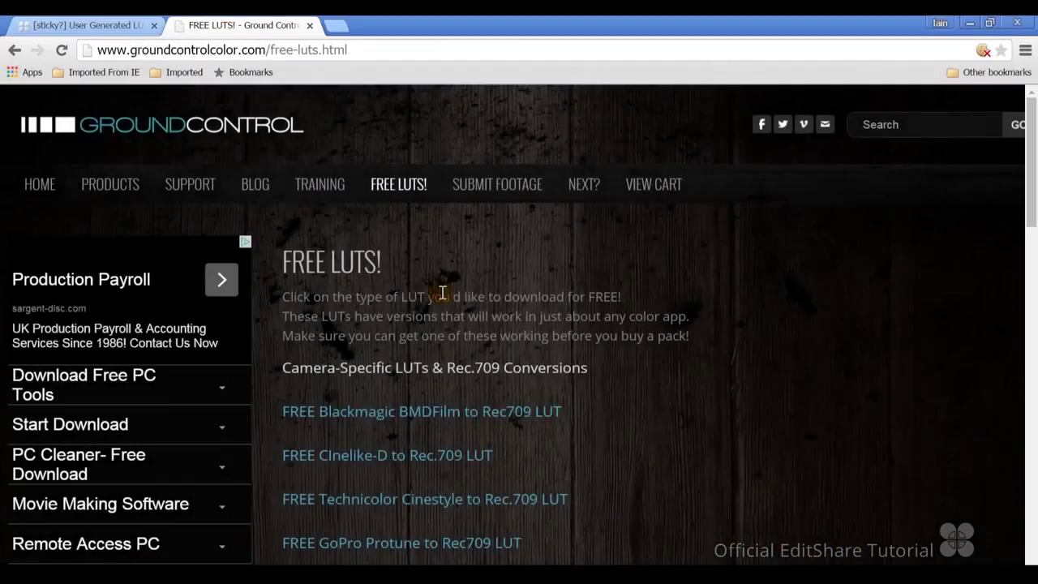
scroll(602, 369, down, 2)
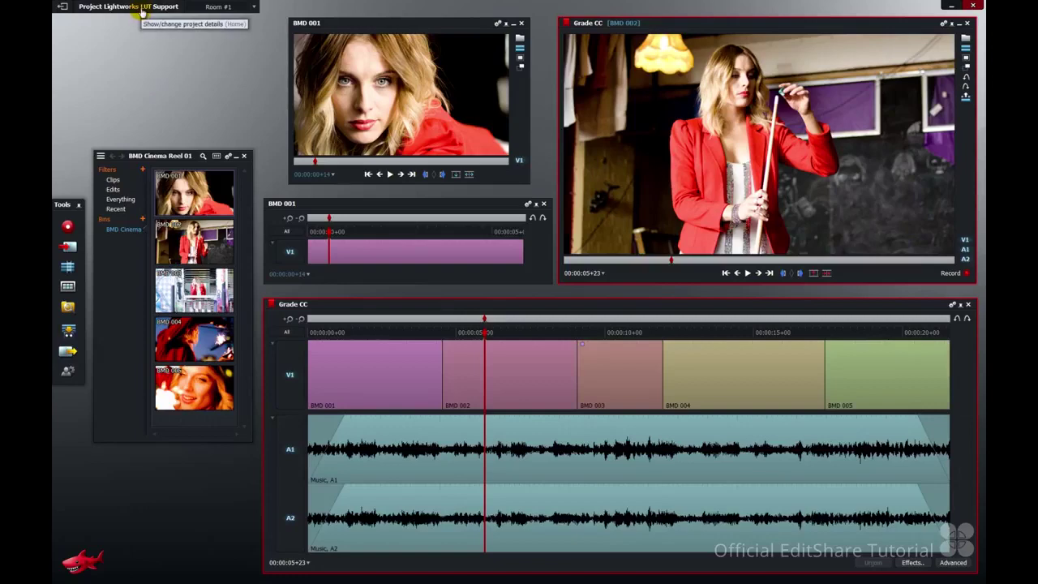
In the project's Video settings, browse from the Viewing LUT list to the Q:\LUTs folder
click(142, 9)
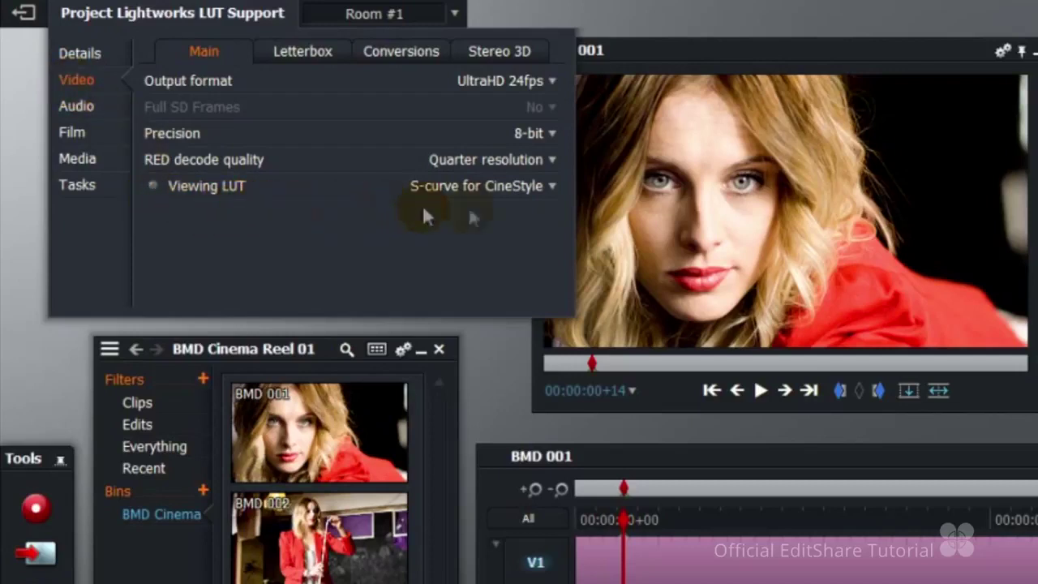
click(552, 186)
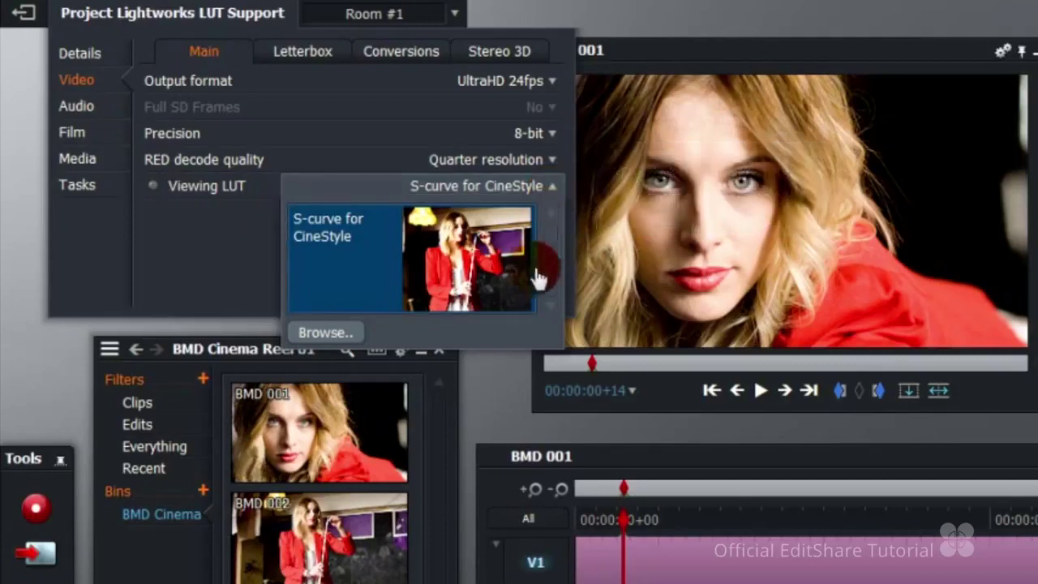
click(328, 332)
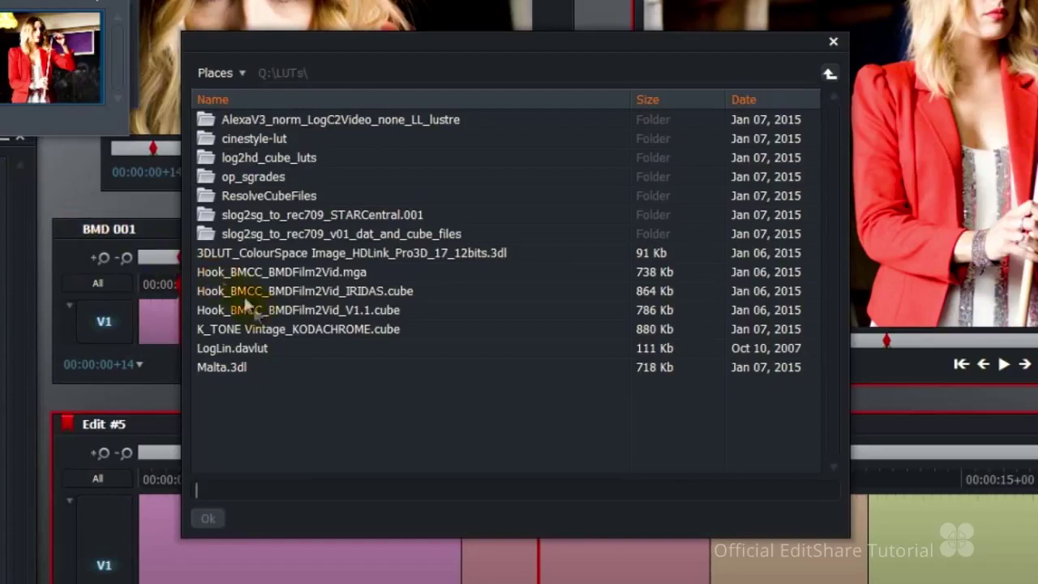
Look through the LUT files in Q:\LUTs, then select every entry and load them all
click(277, 347)
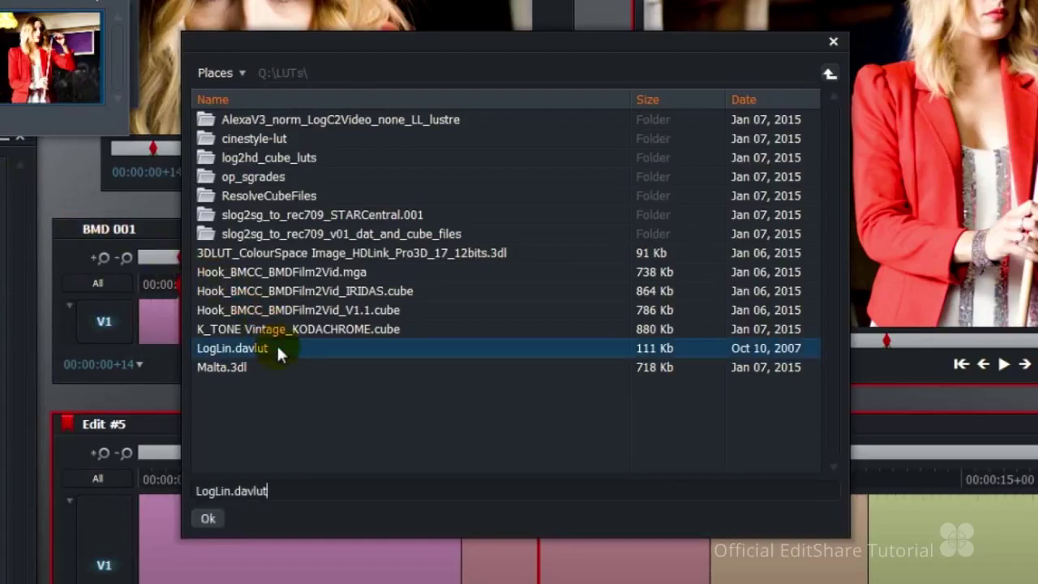
click(379, 292)
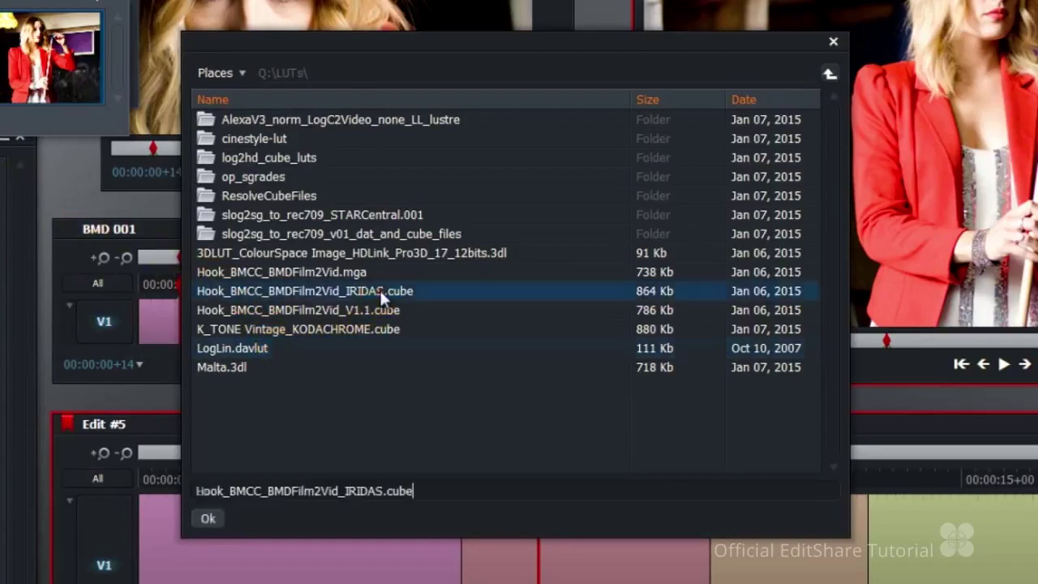
click(282, 365)
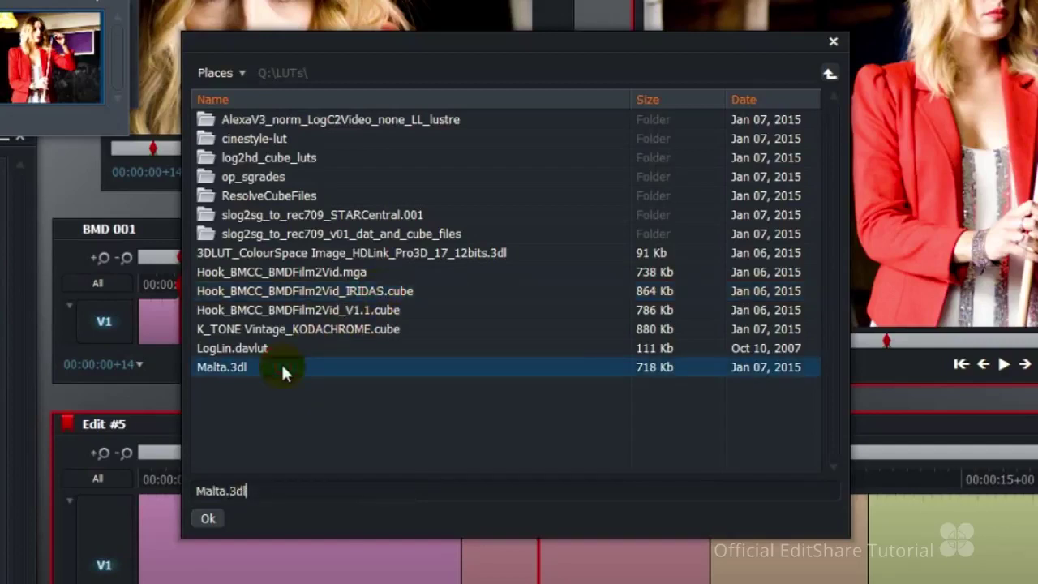
click(306, 272)
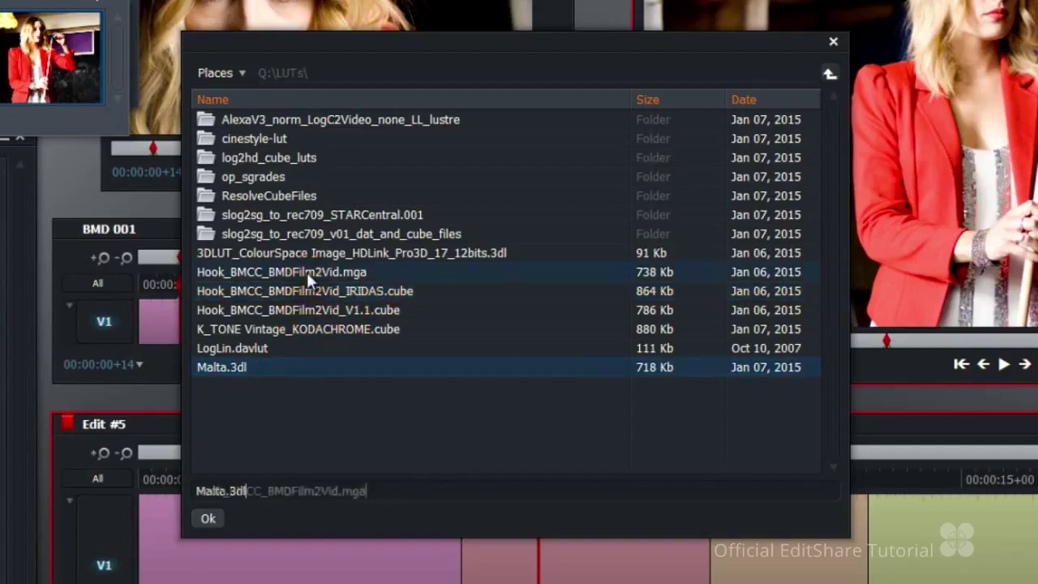
double_click(271, 176)
click(271, 176)
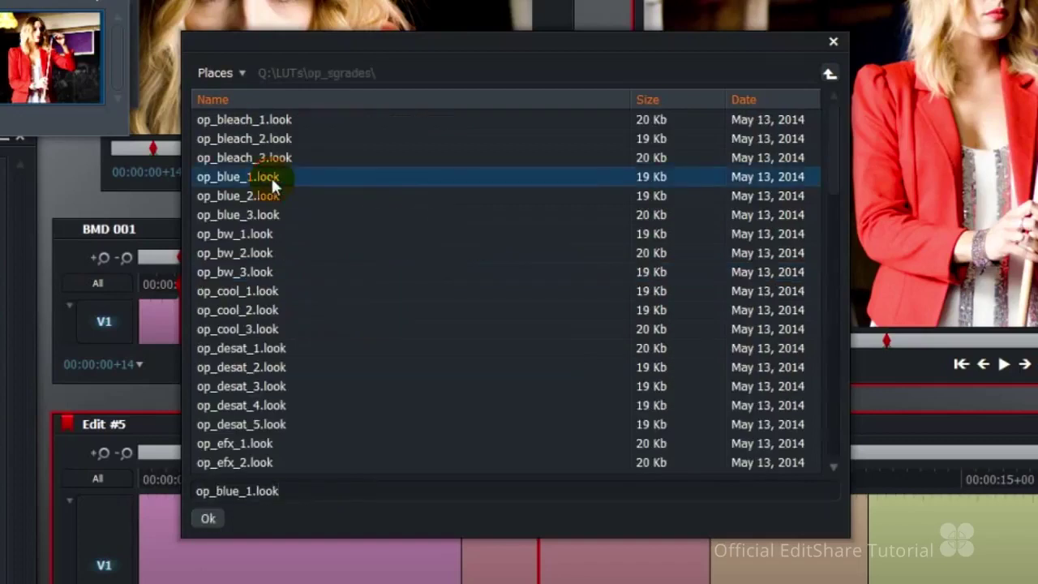
click(828, 74)
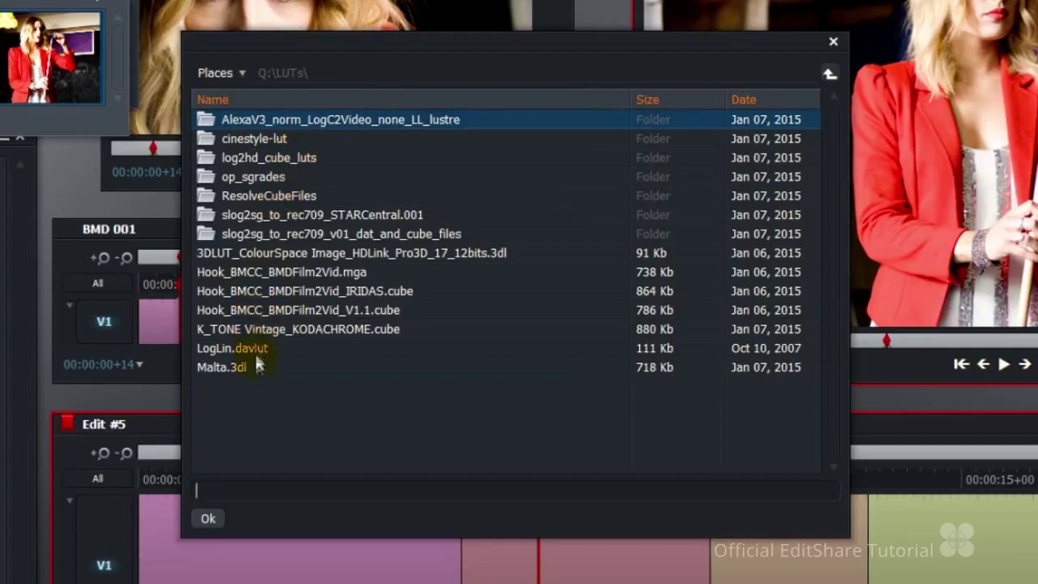
shift+click(255, 363)
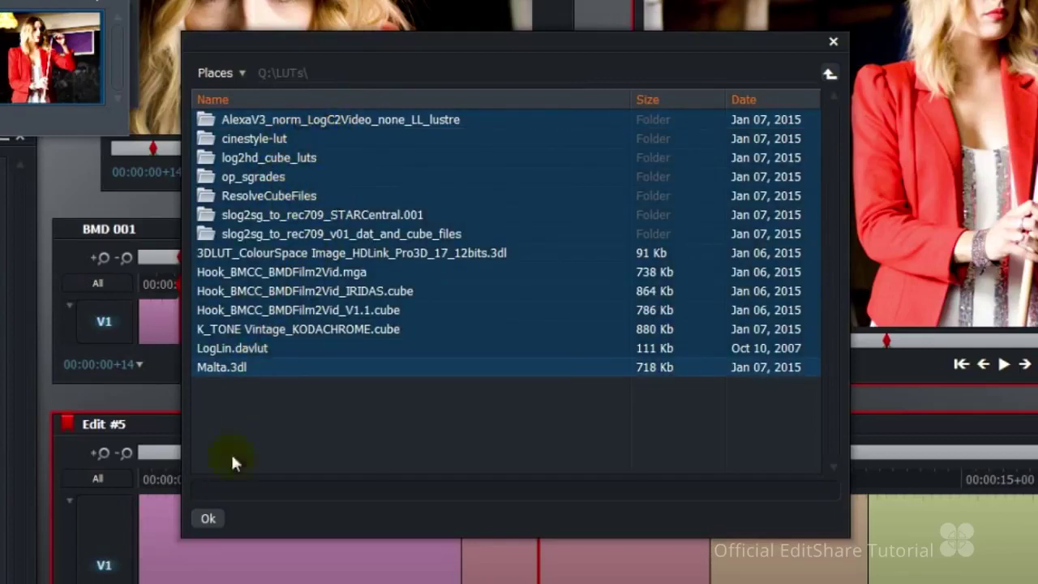
click(213, 521)
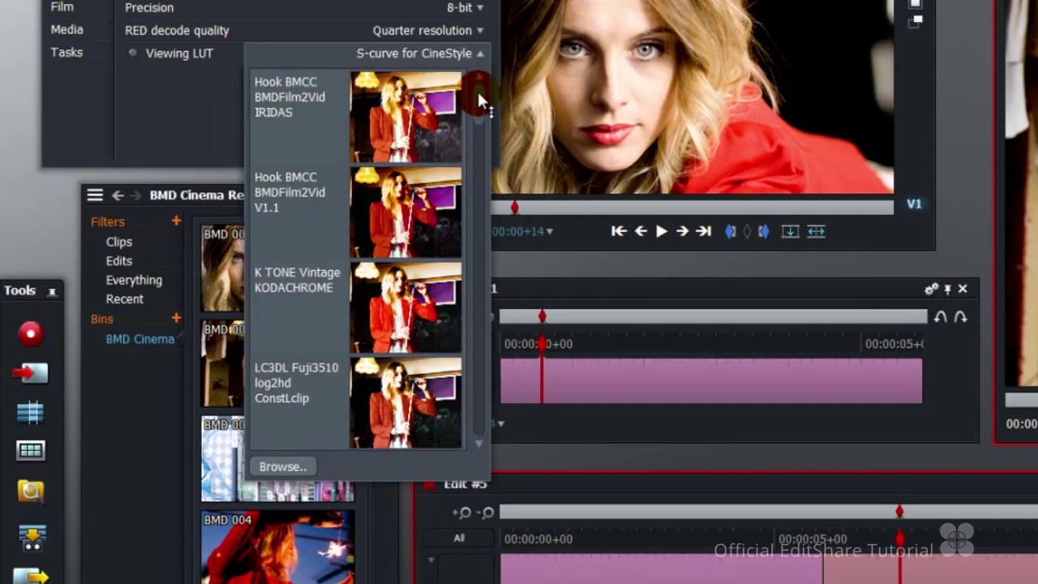
Set 'op sepia 3' as the project's viewing LUT and close the project settings
scroll(477, 89, down, 5)
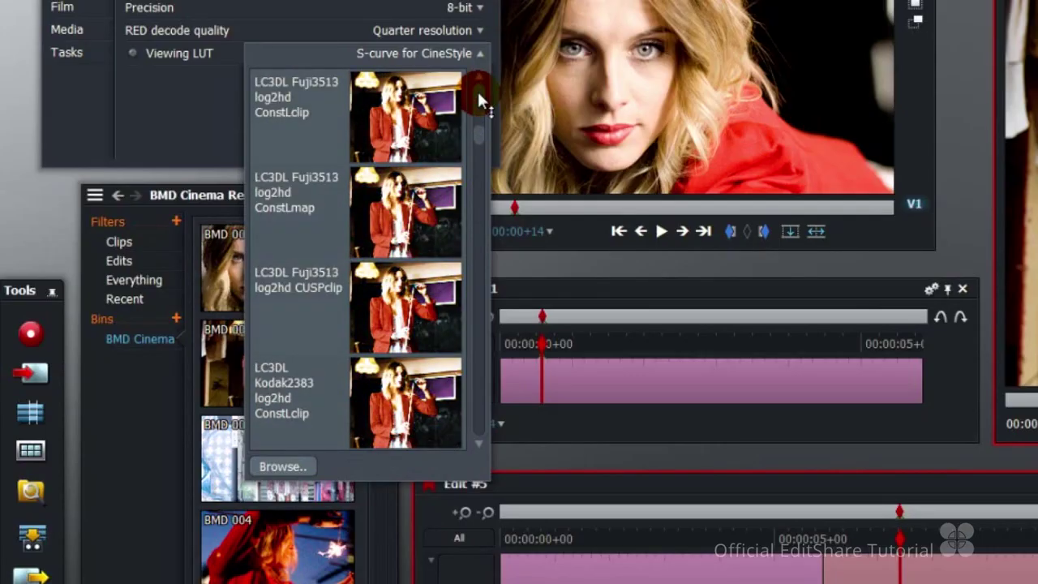
scroll(477, 89, down, 7)
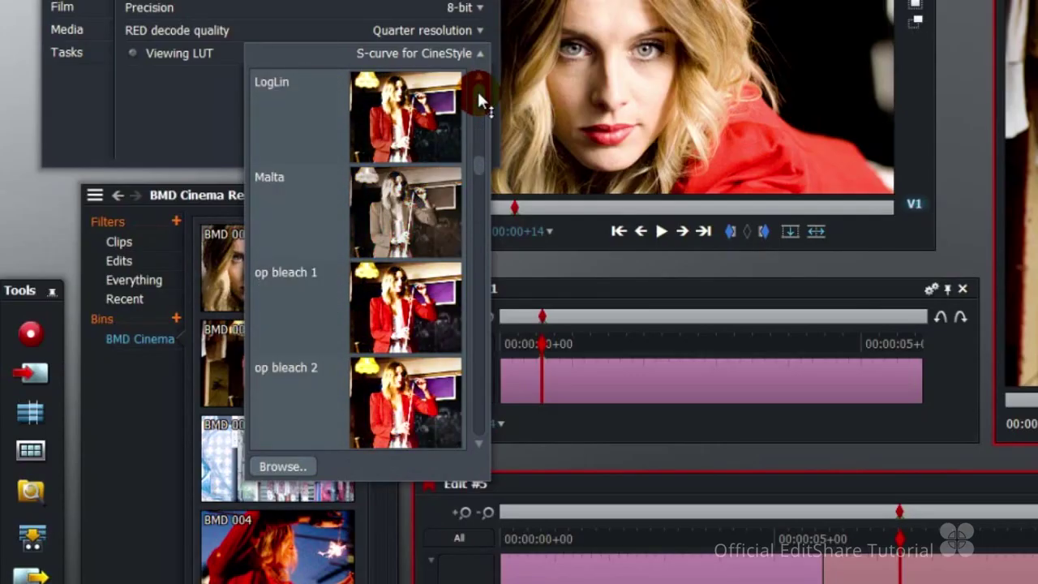
scroll(477, 89, down, 3)
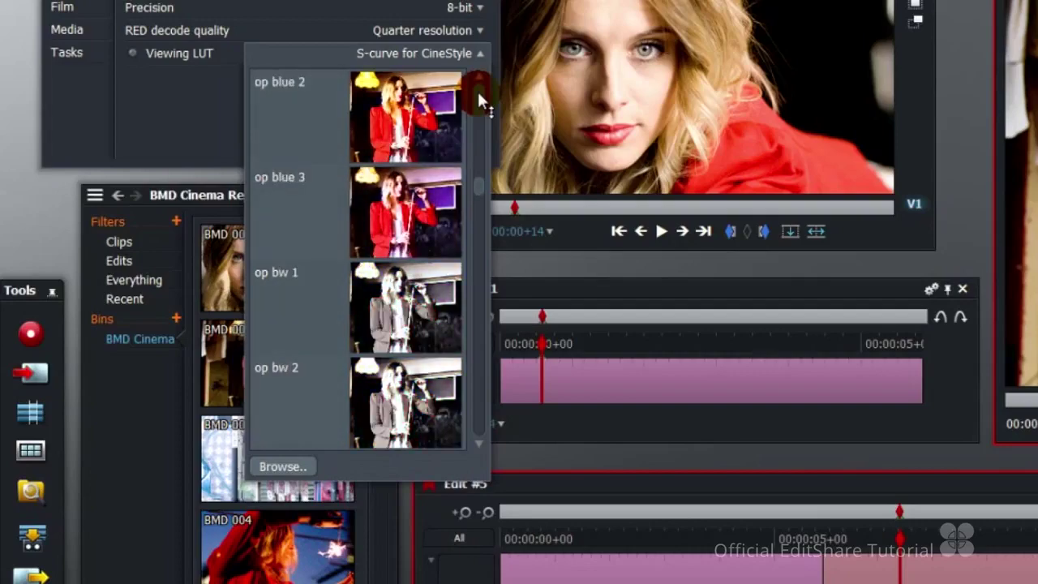
scroll(477, 89, down, 5)
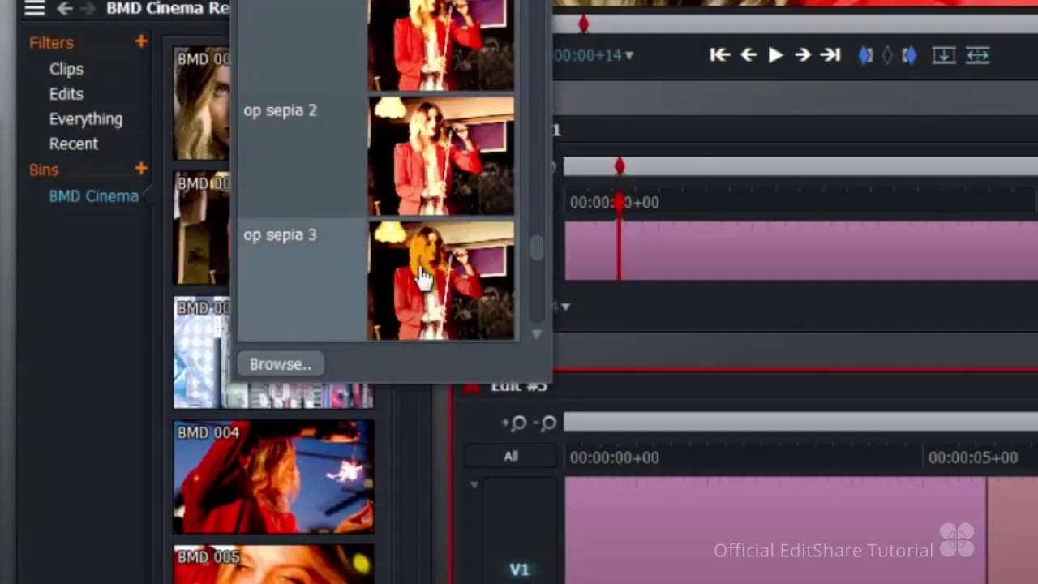
click(422, 276)
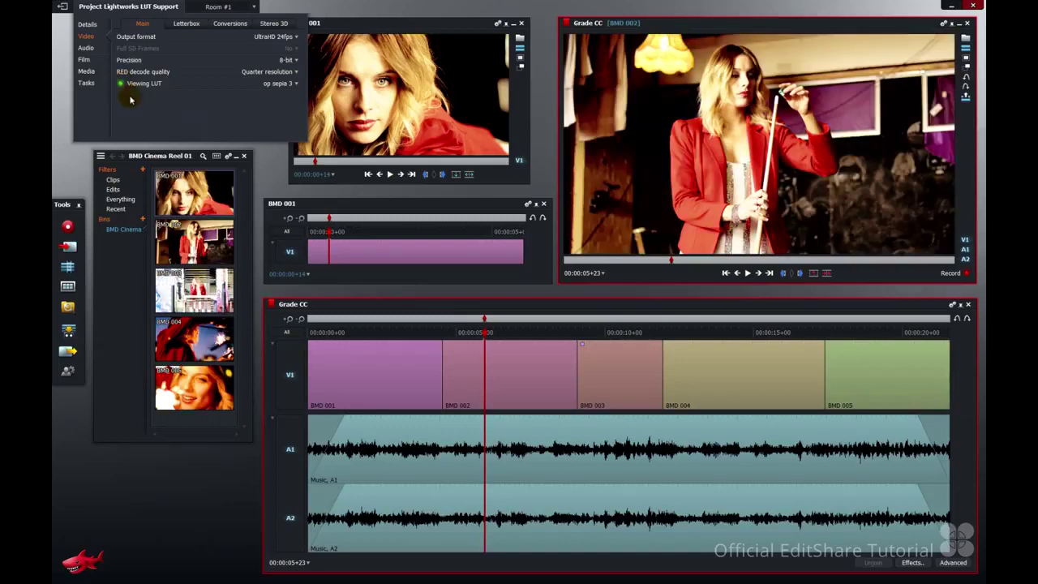
click(71, 160)
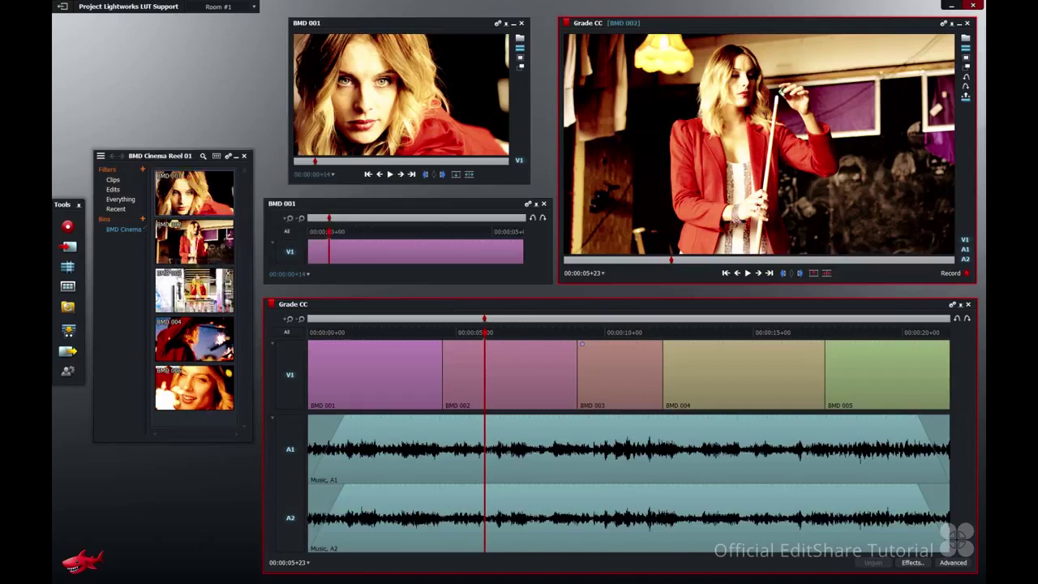
mouse_move(191, 194)
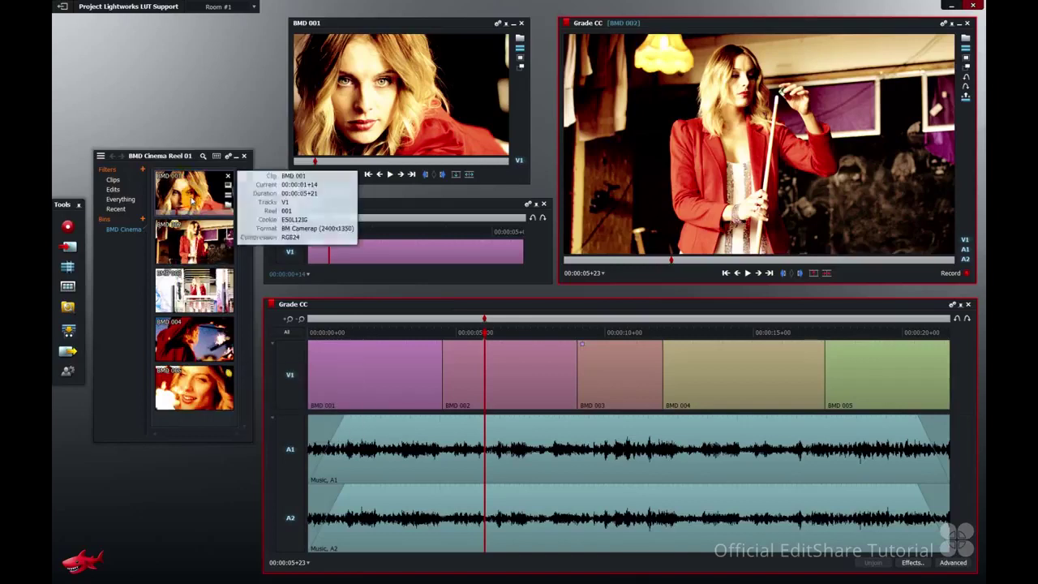
click(386, 105)
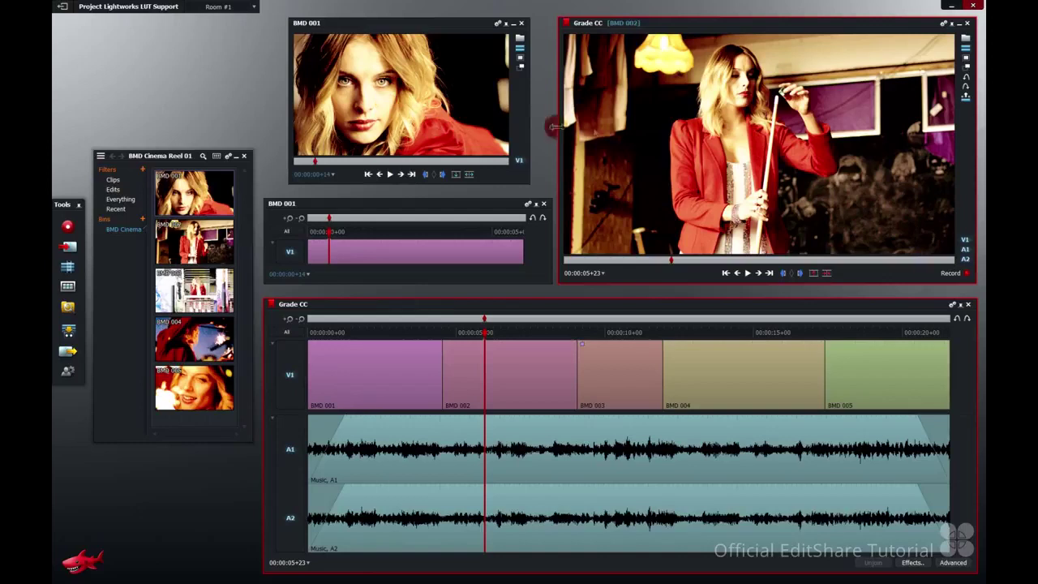
Untick the Viewing LUT option in the project's Video settings and close the panel
click(793, 95)
click(160, 11)
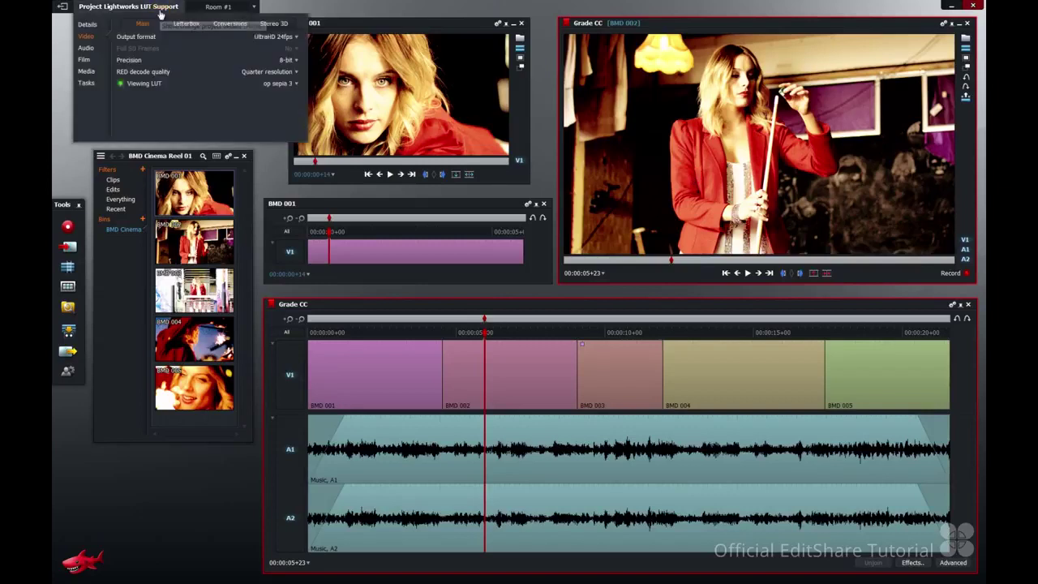
click(121, 84)
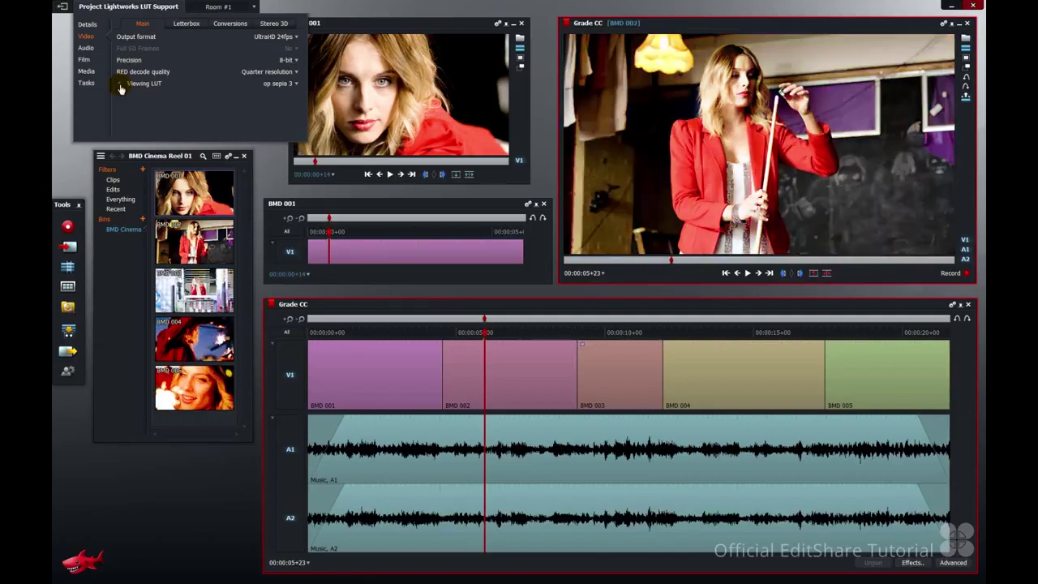
click(73, 168)
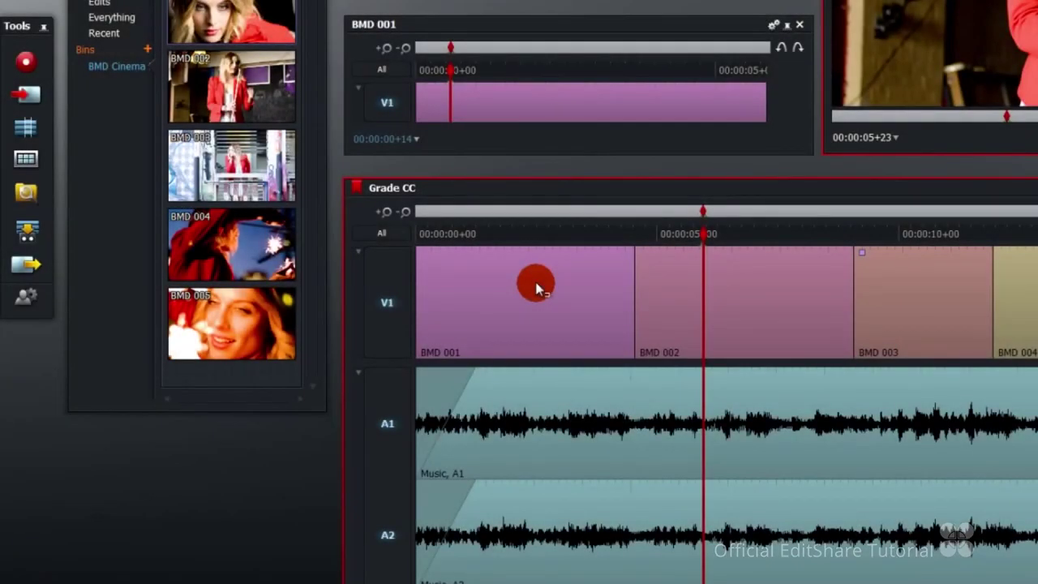
right_click(535, 285)
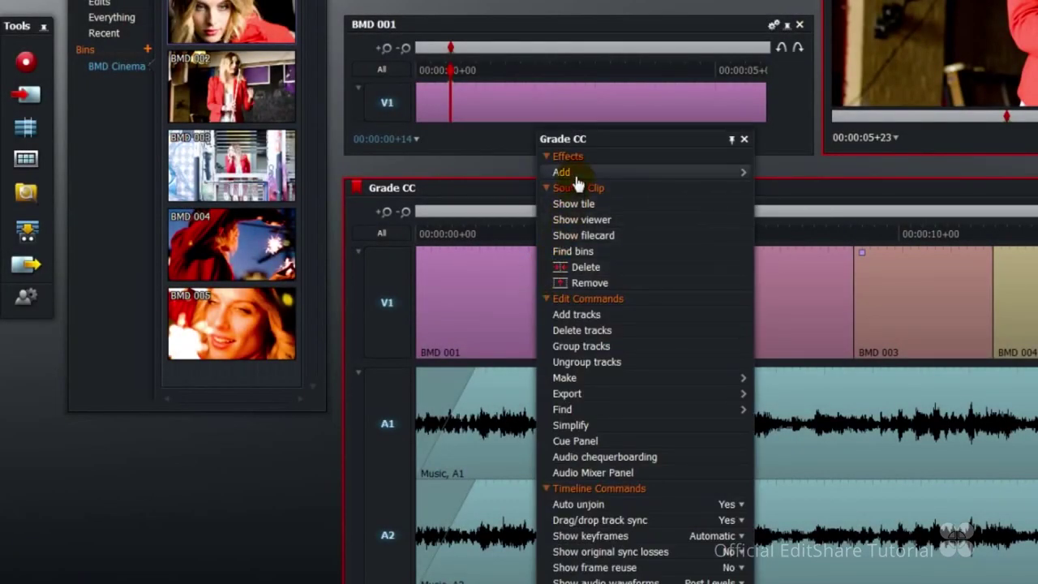
mouse_move(567, 174)
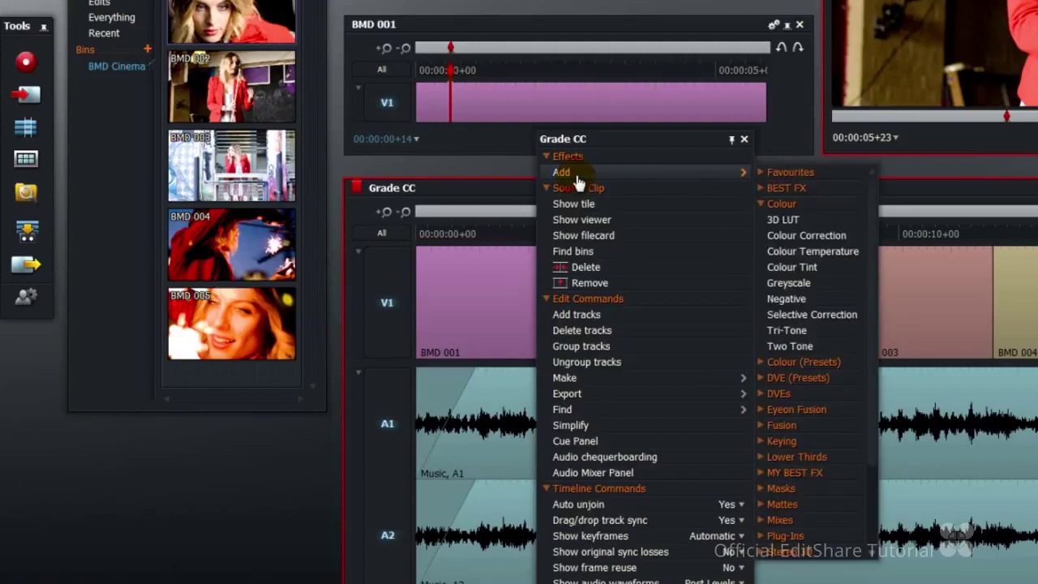
click(811, 220)
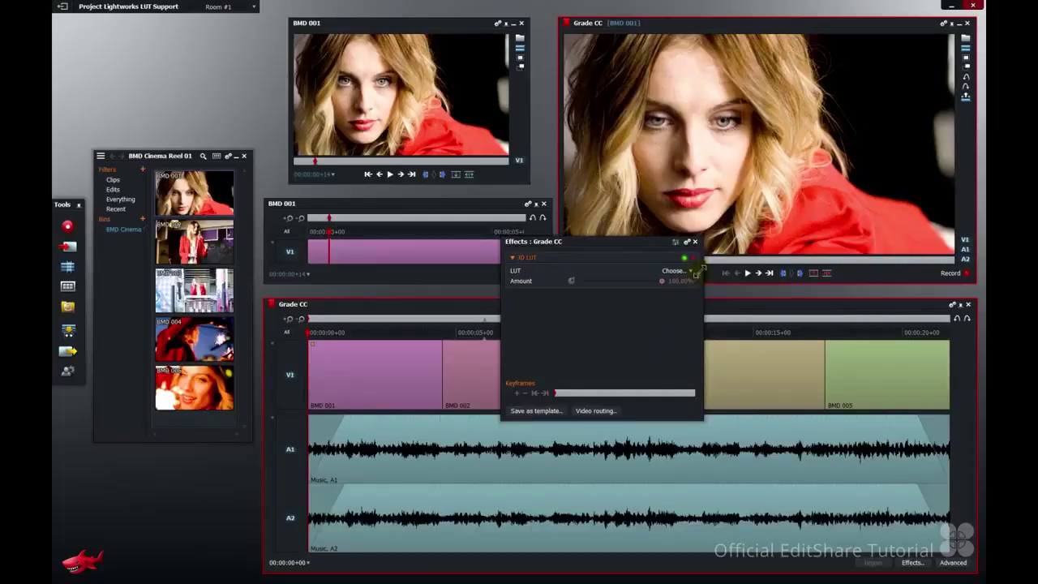
click(689, 273)
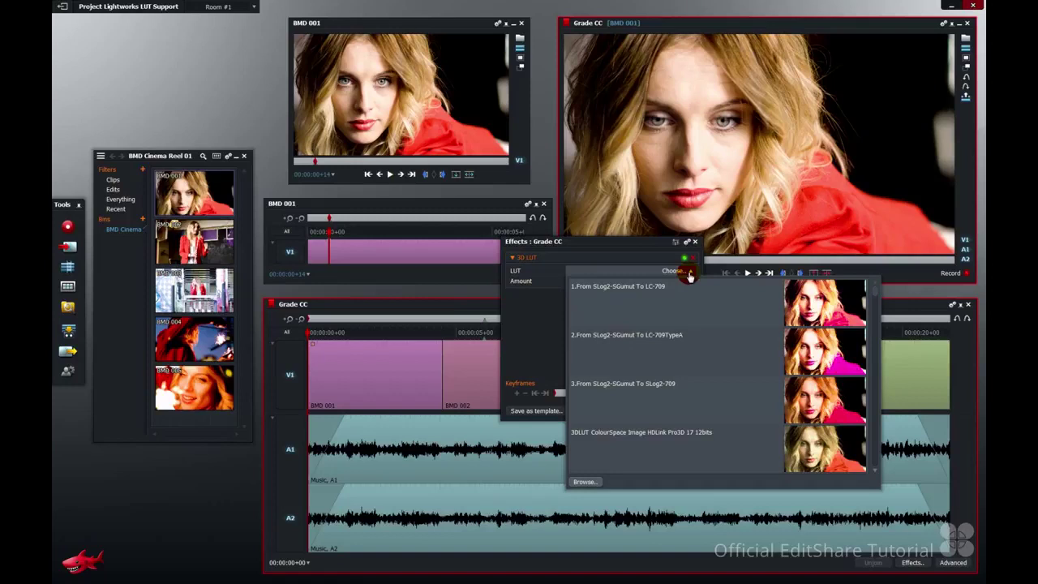
scroll(668, 359, down, 3)
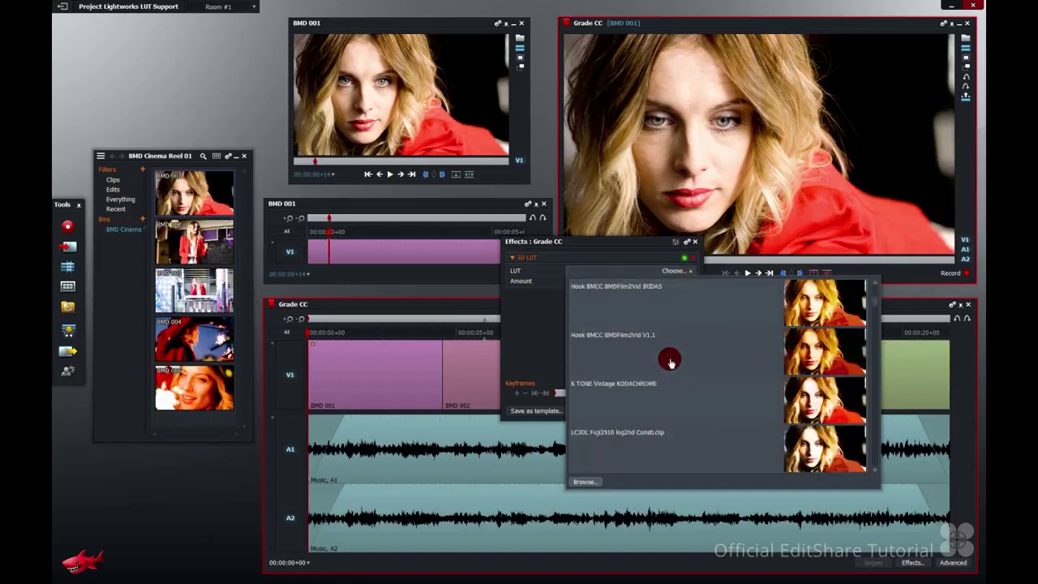
click(670, 362)
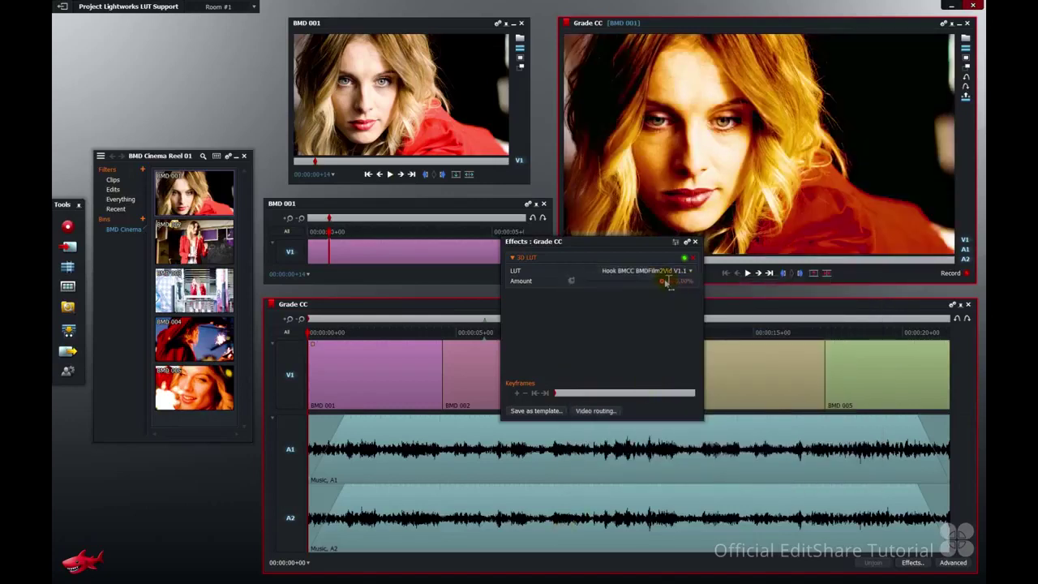
drag(667, 280, 629, 283)
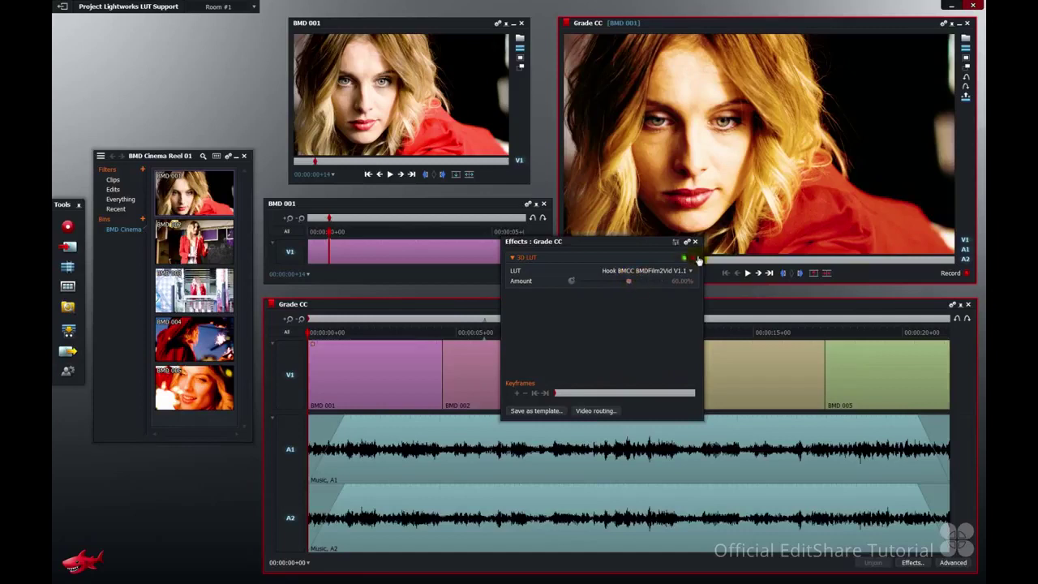
click(694, 258)
Add a 3D LUT effect to the BMD 001 source clip, using ColourSpace Image HDLink Pro3D 17 12bits
click(696, 242)
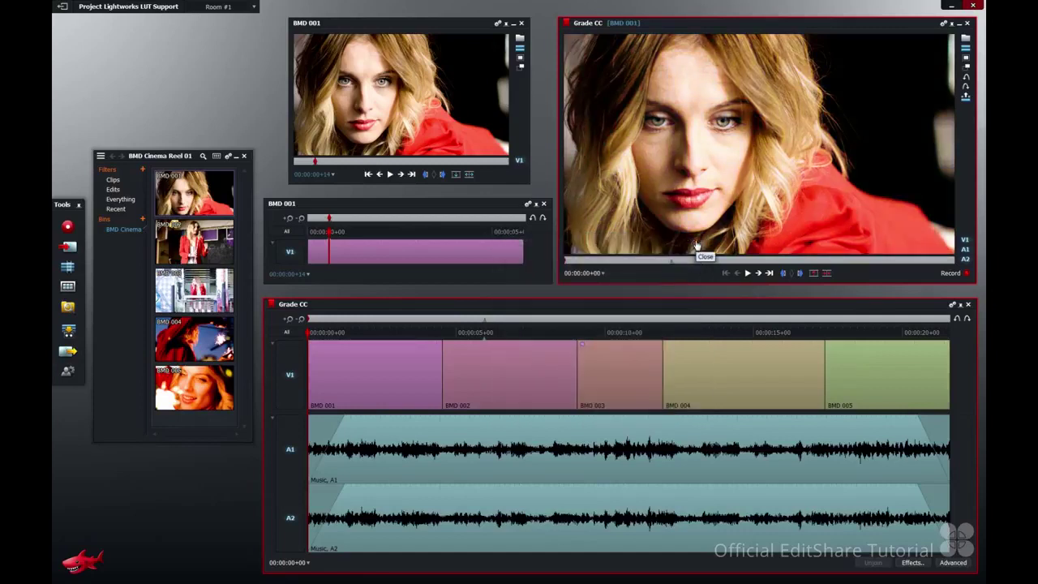
drag(413, 245, 384, 253)
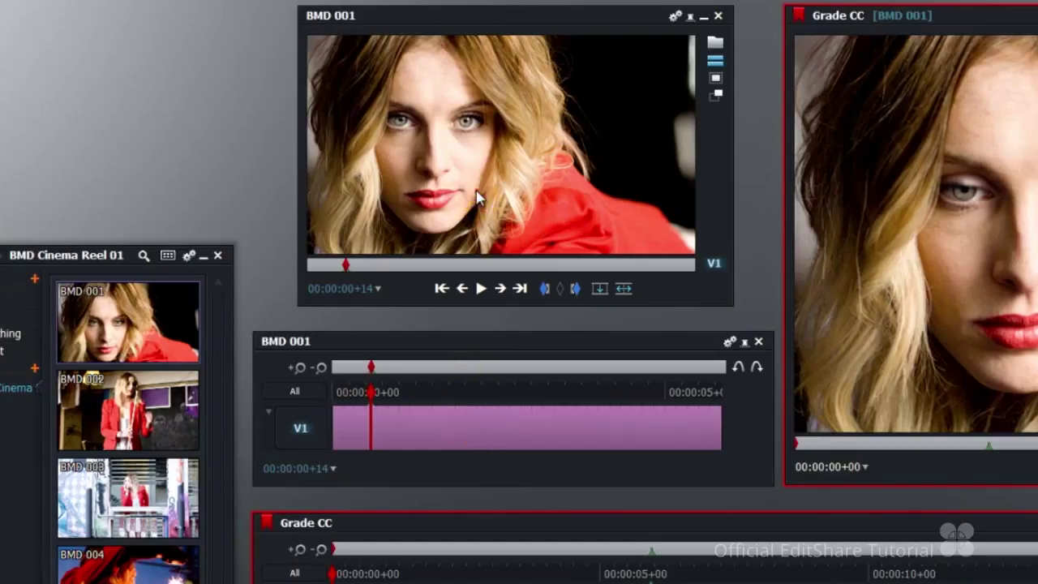
drag(507, 411, 441, 424)
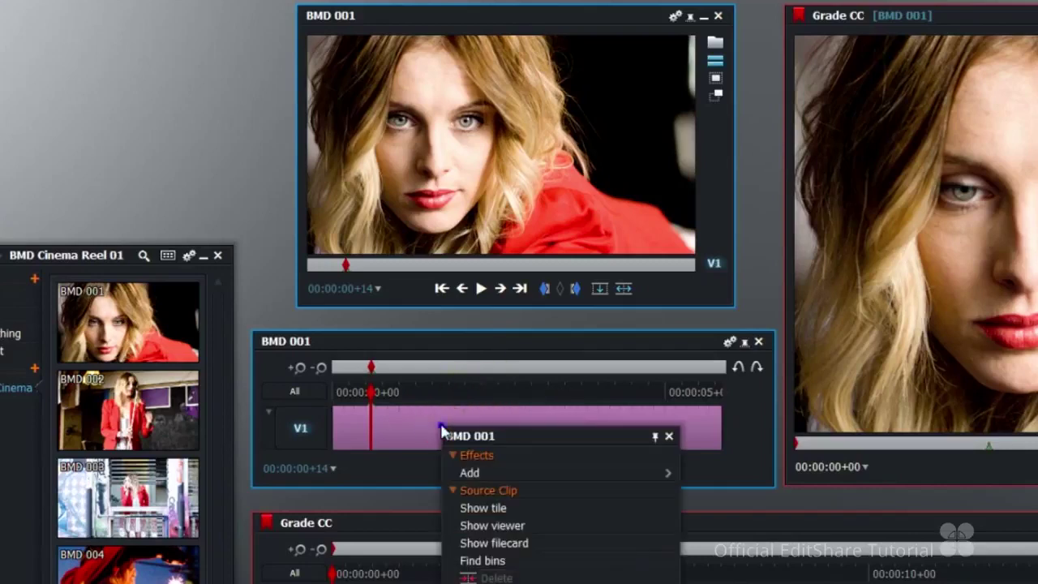
click(479, 474)
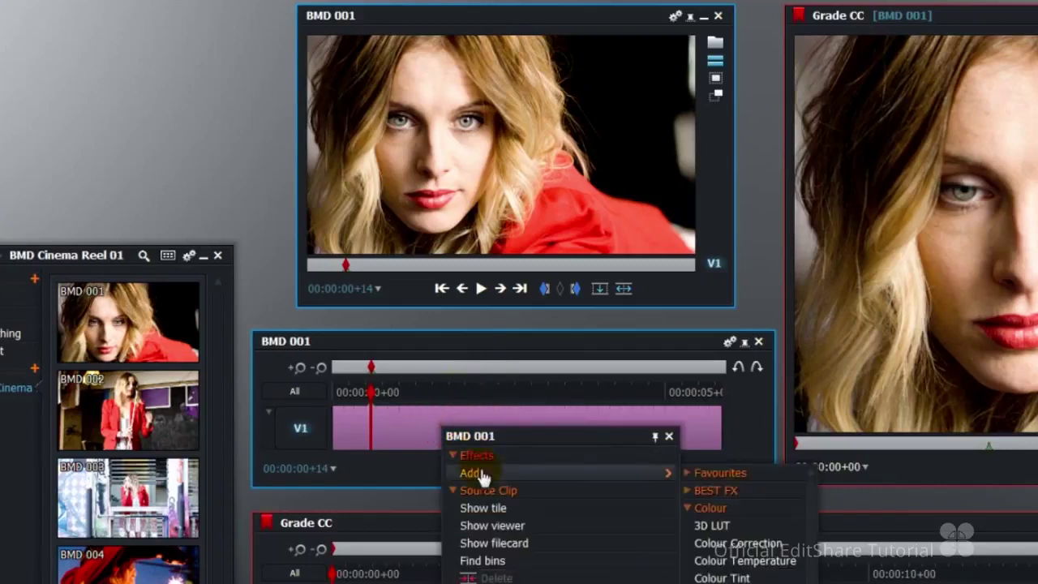
click(715, 526)
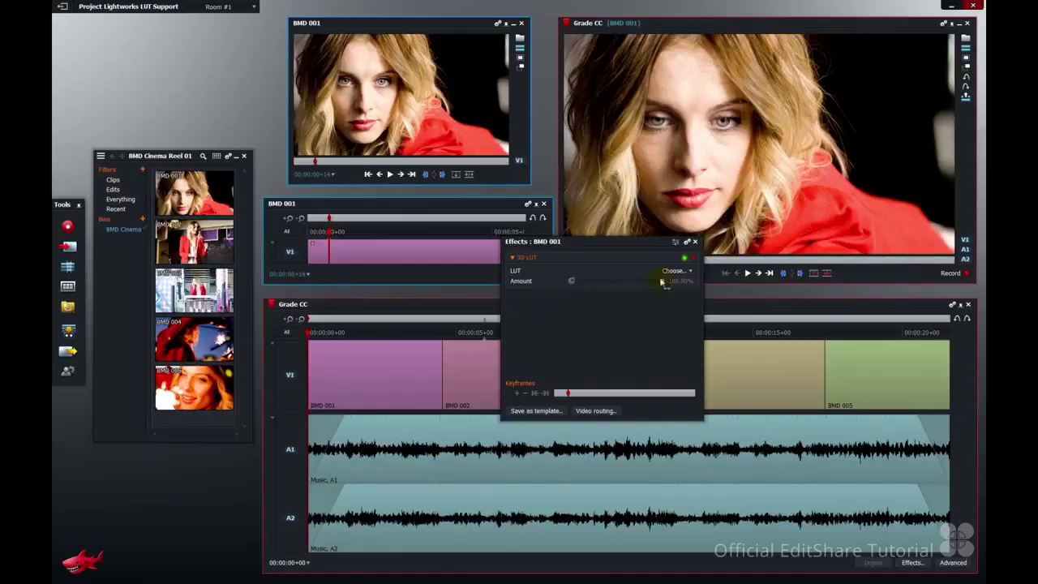
click(673, 270)
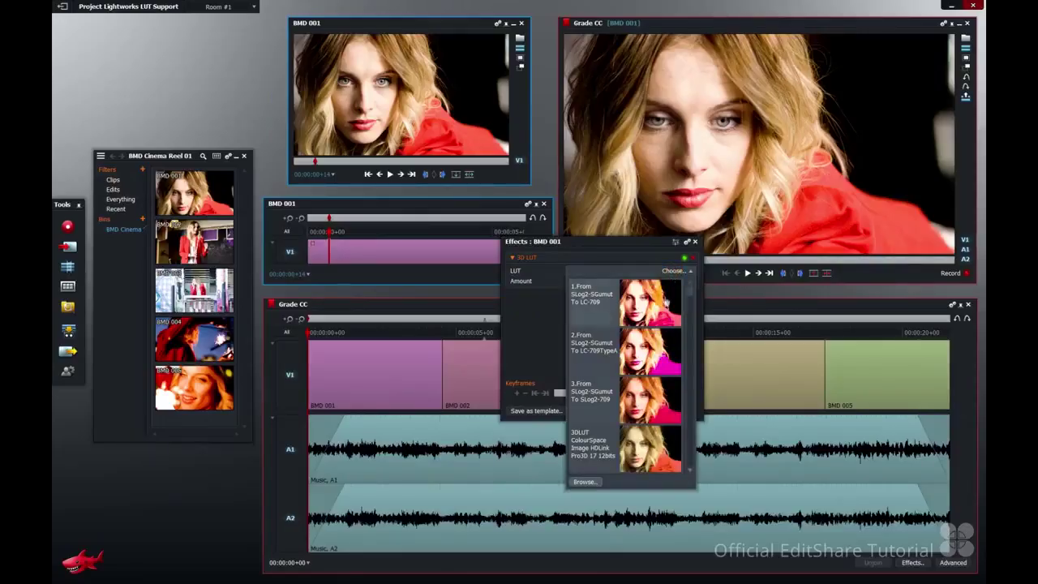
click(592, 446)
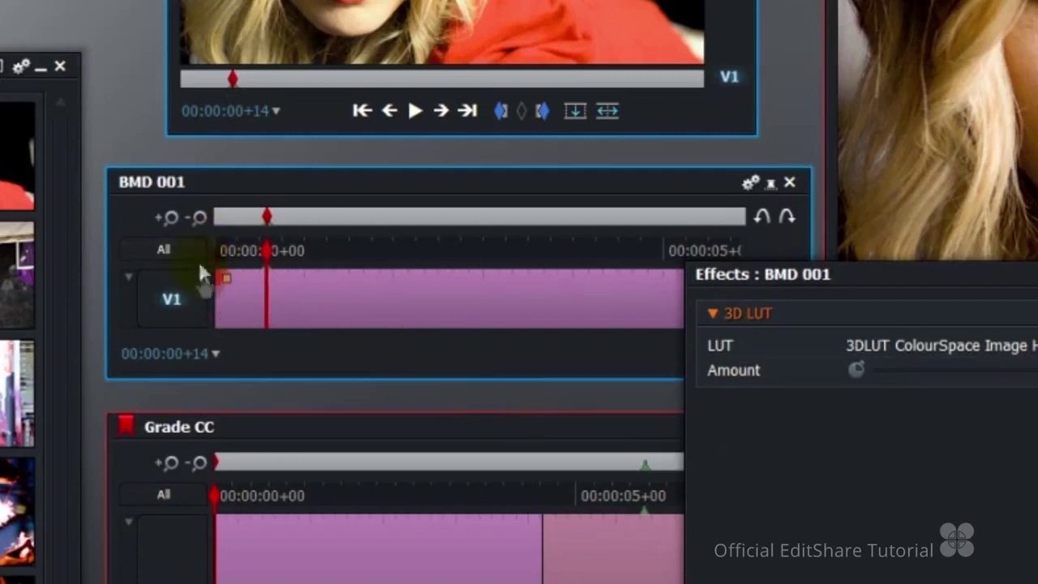
click(249, 302)
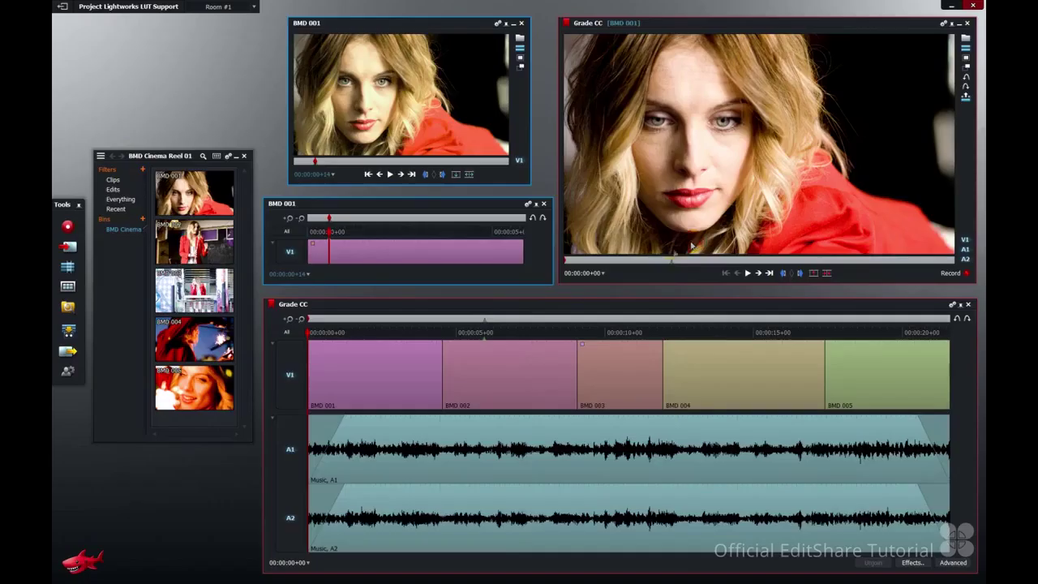
Place the Grade CC playhead at 00:00:10+07 on the BMD 003 shot and compare the BMD clips
click(467, 505)
click(614, 336)
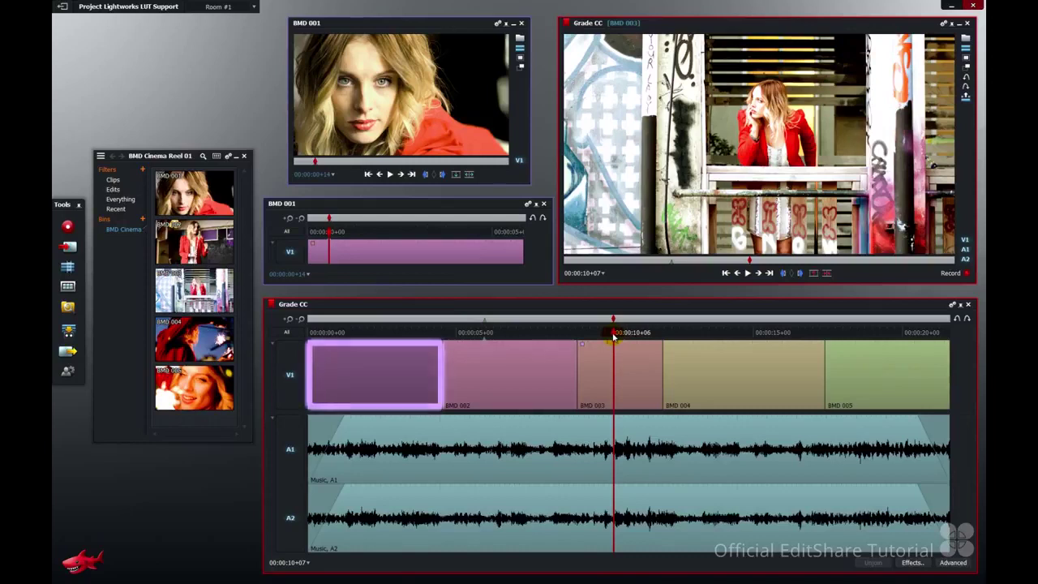
click(500, 362)
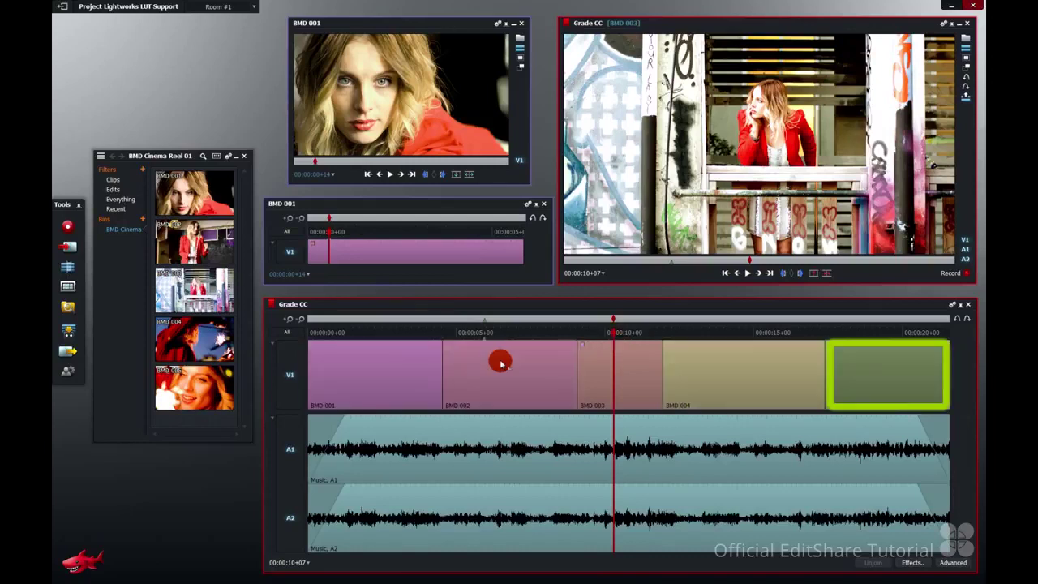
click(614, 375)
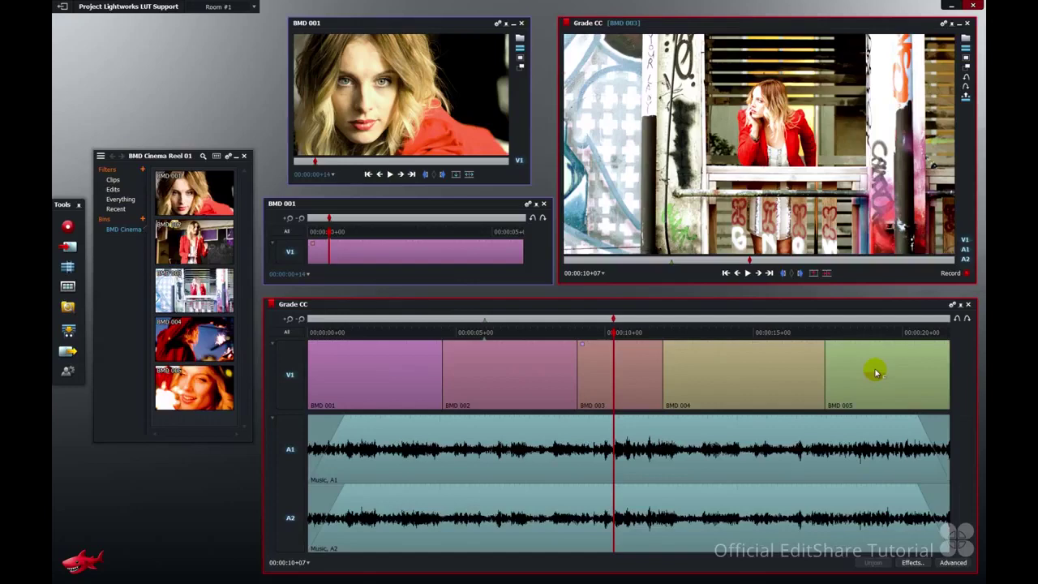
Change the Grade CC clip texts so clips show their Reel instead of their name
click(953, 305)
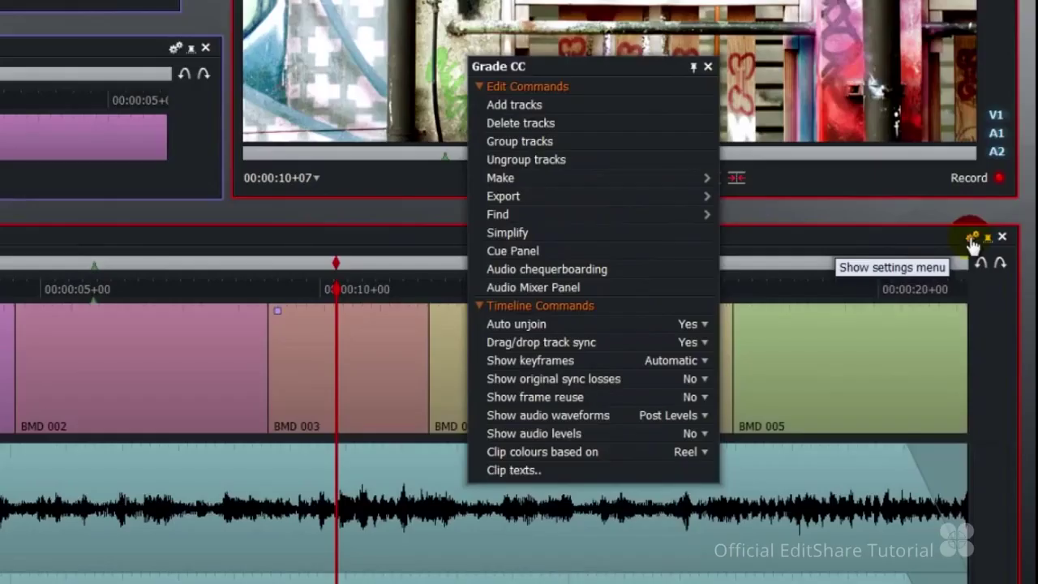
click(533, 471)
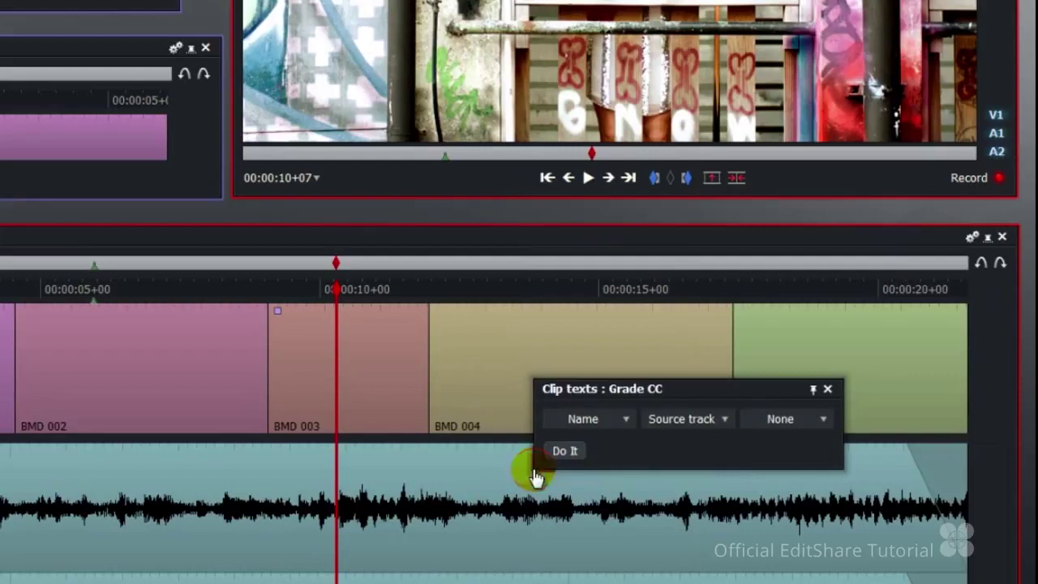
click(624, 419)
click(614, 427)
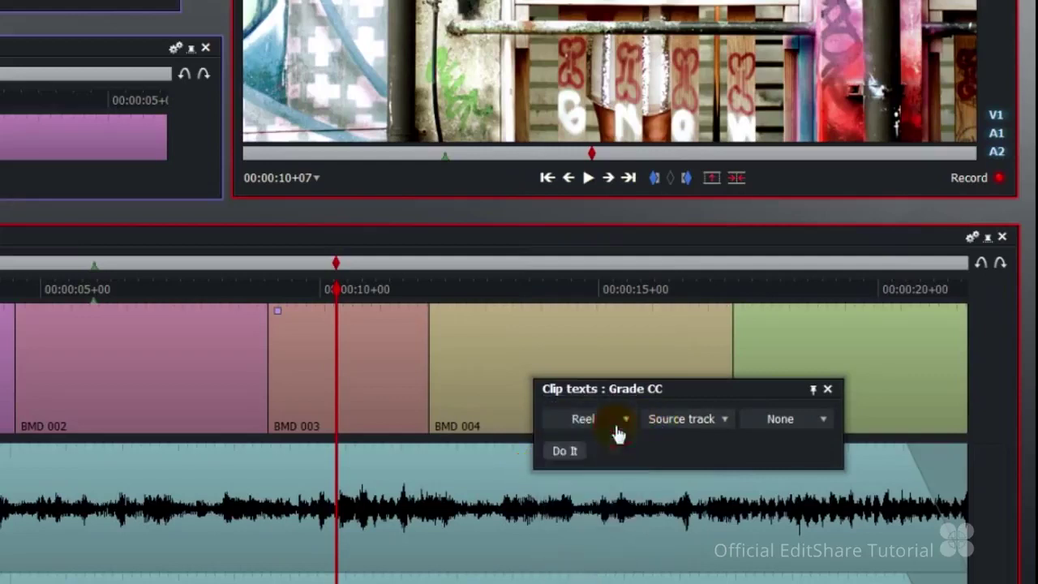
click(559, 452)
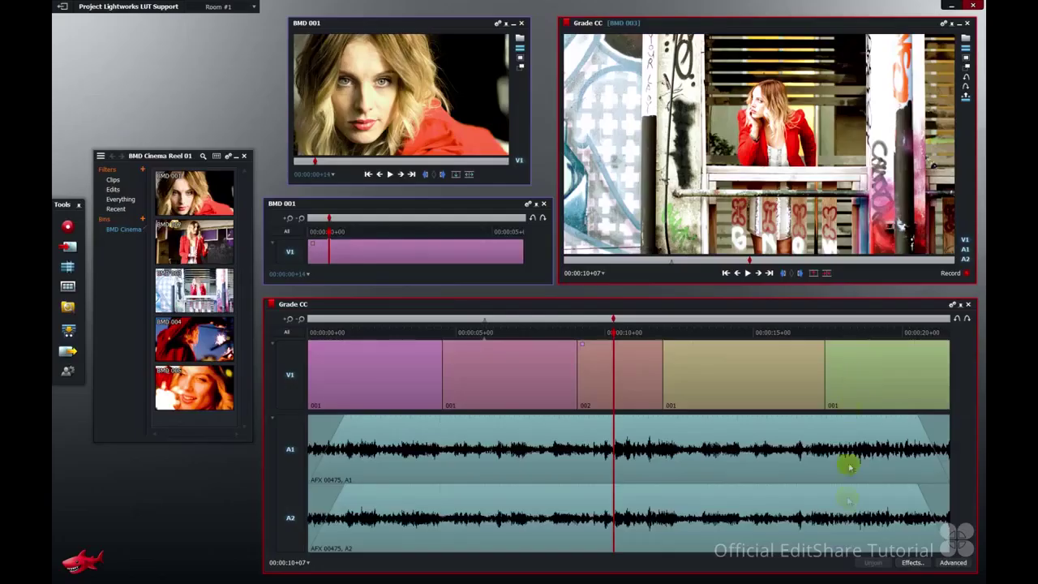
Add a 3D LUT to Grade CC clips matching Reel equals 001, then move the playhead near 00:00:06+10
click(912, 562)
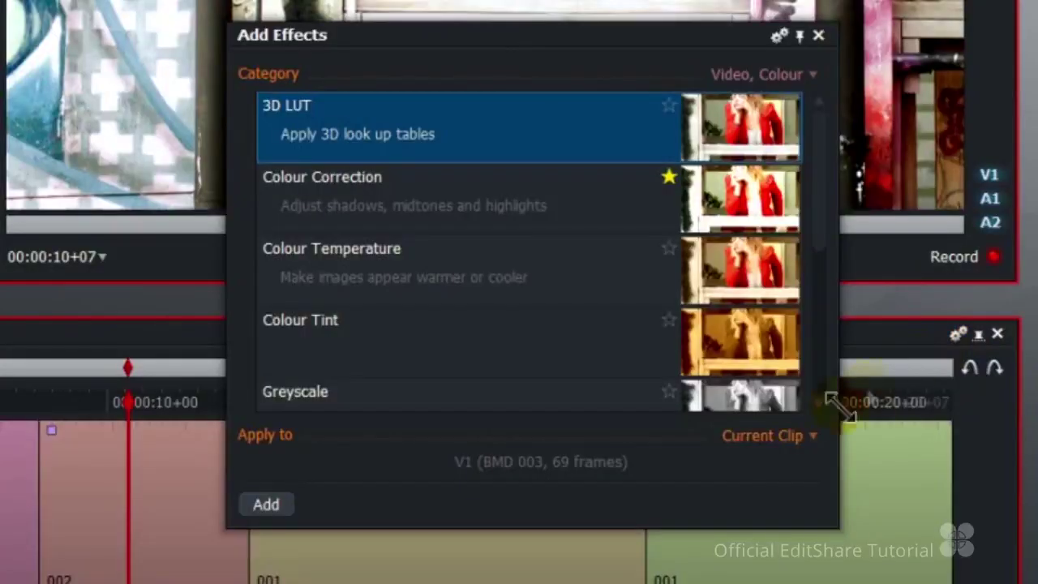
click(785, 436)
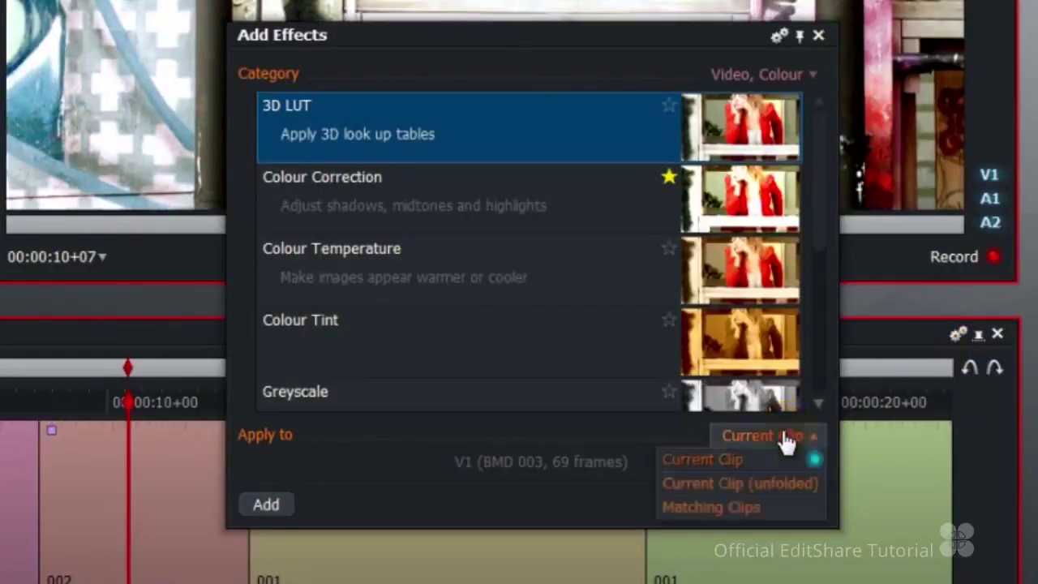
click(759, 507)
click(366, 467)
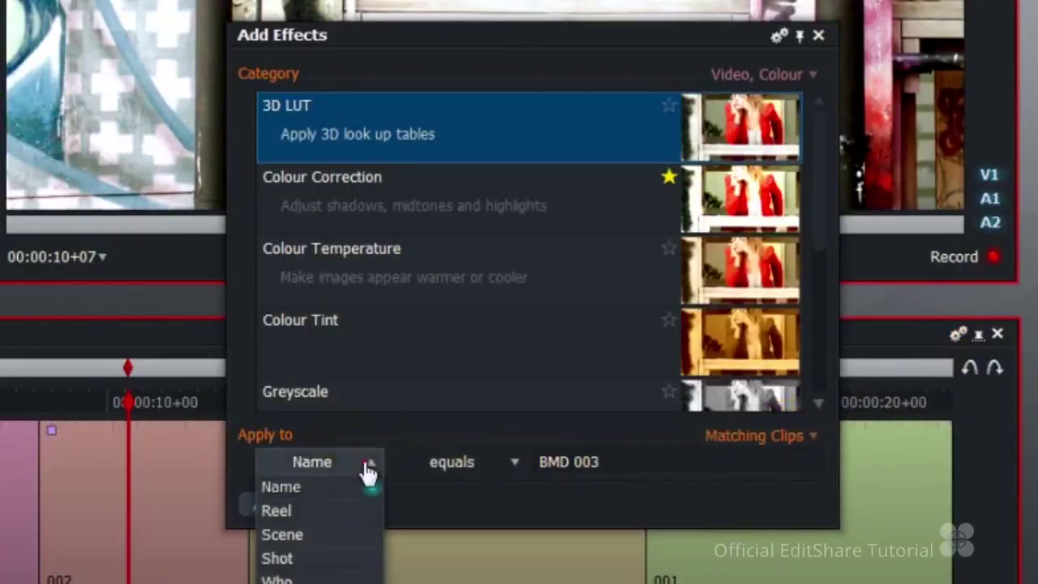
click(361, 511)
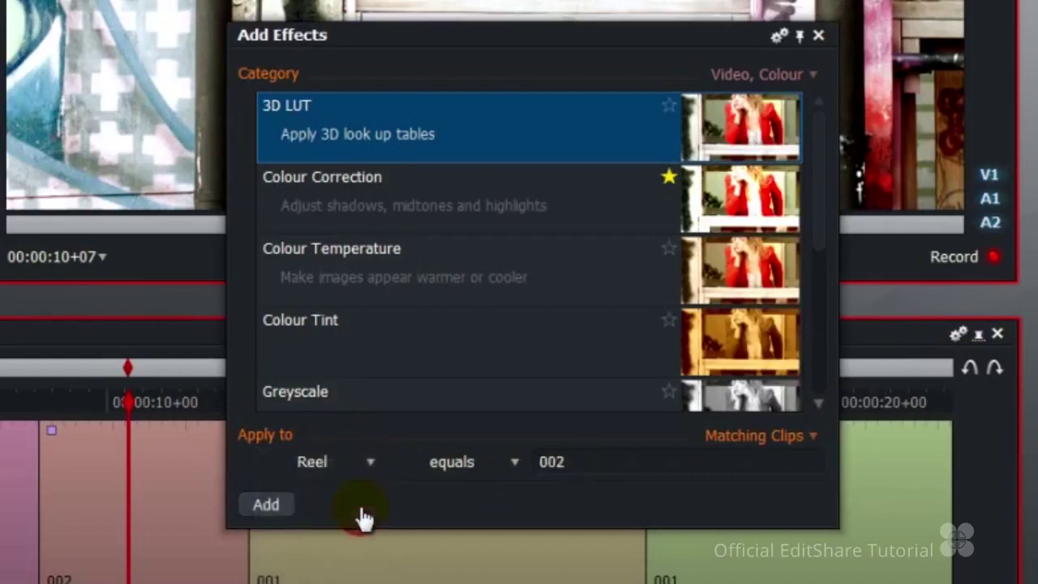
click(555, 462)
key(BackSpace)
text(1)
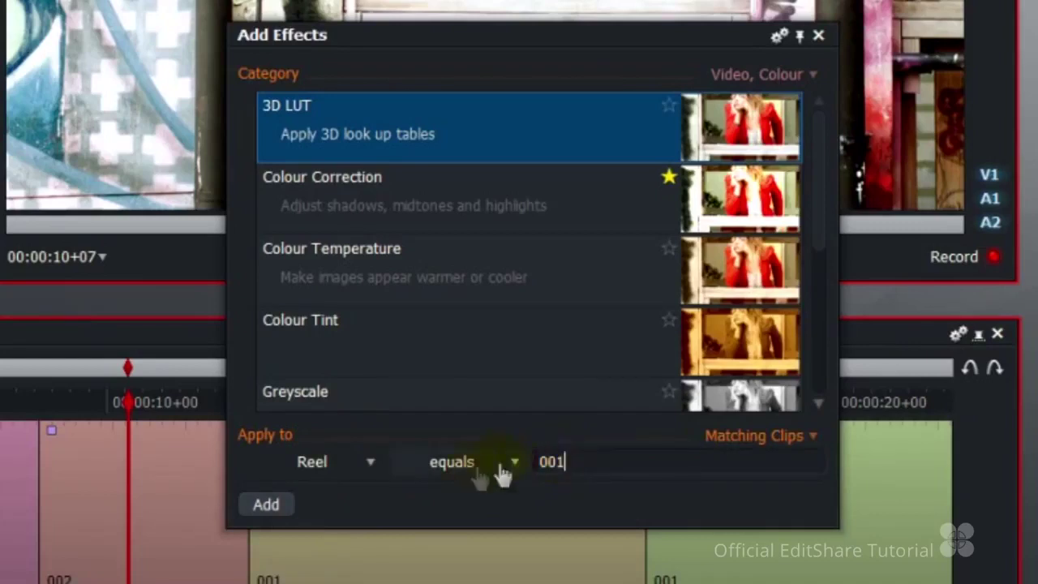
click(264, 509)
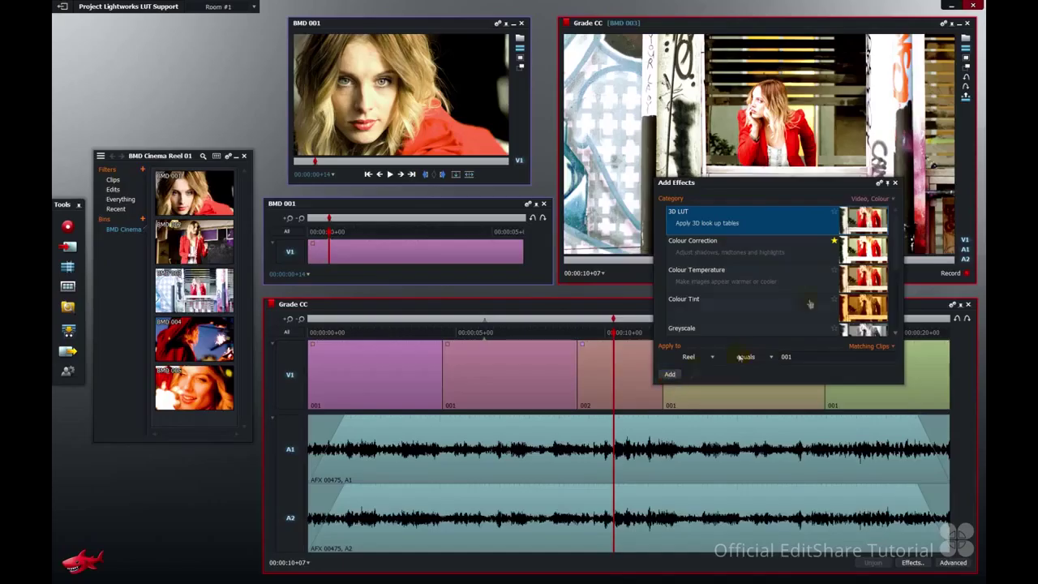
click(894, 183)
drag(493, 332, 498, 335)
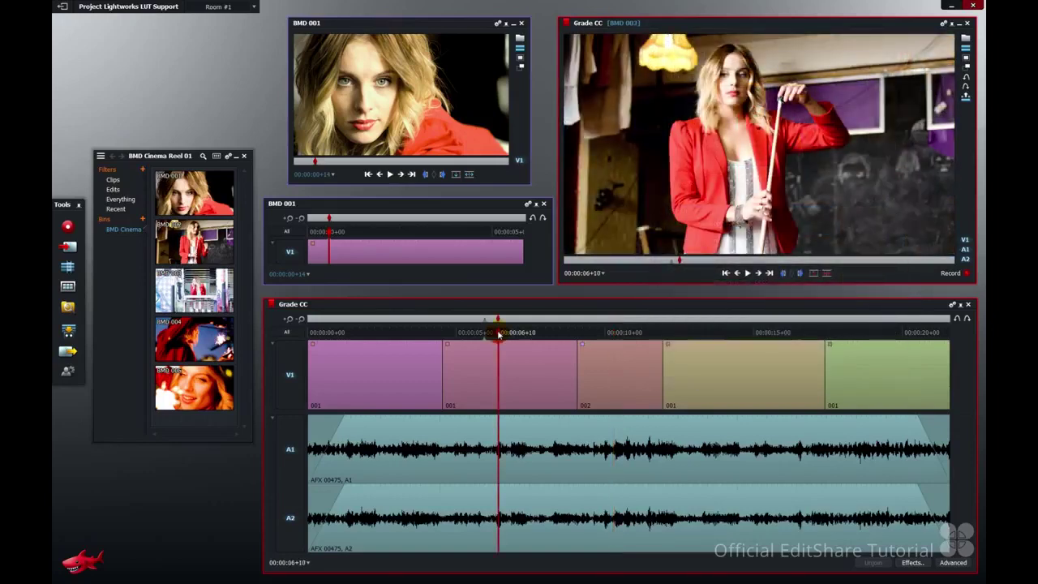